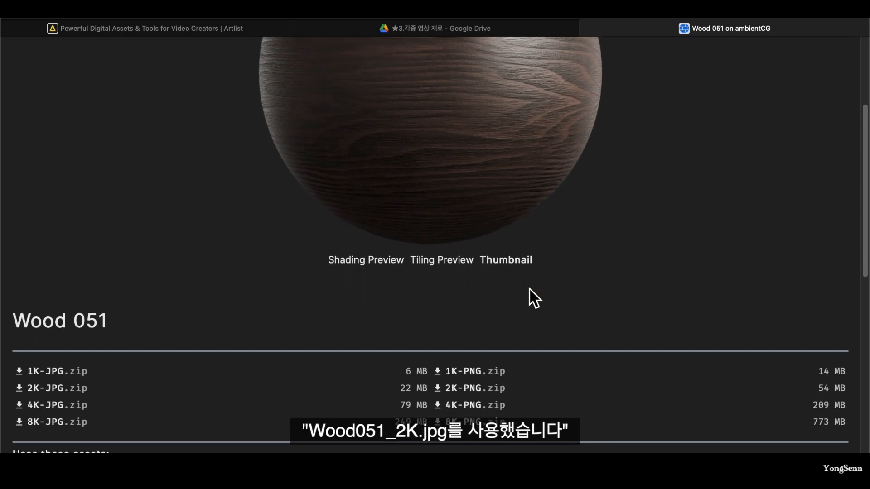
Use the Wood051_2K-JPG_Color image as the diffuse color map of the 무늬목 가구 material
scroll(532, 289, "down", 2)
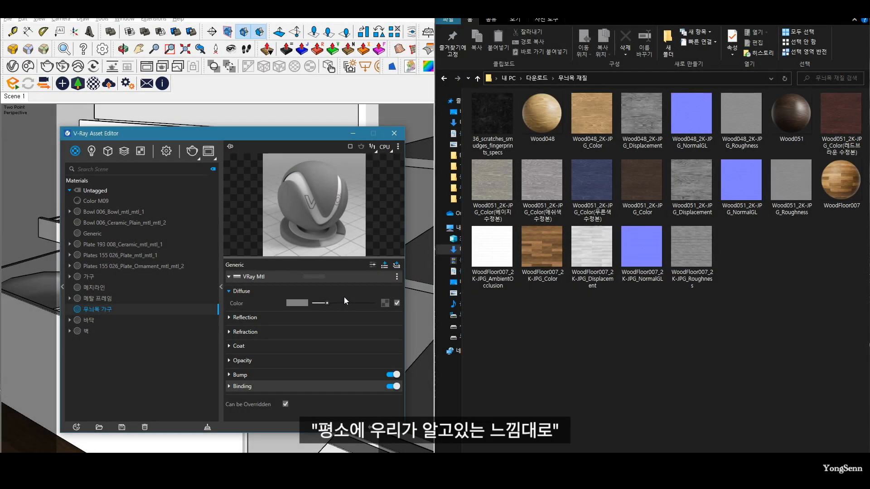
left_click_drag(765, 273, 385, 303)
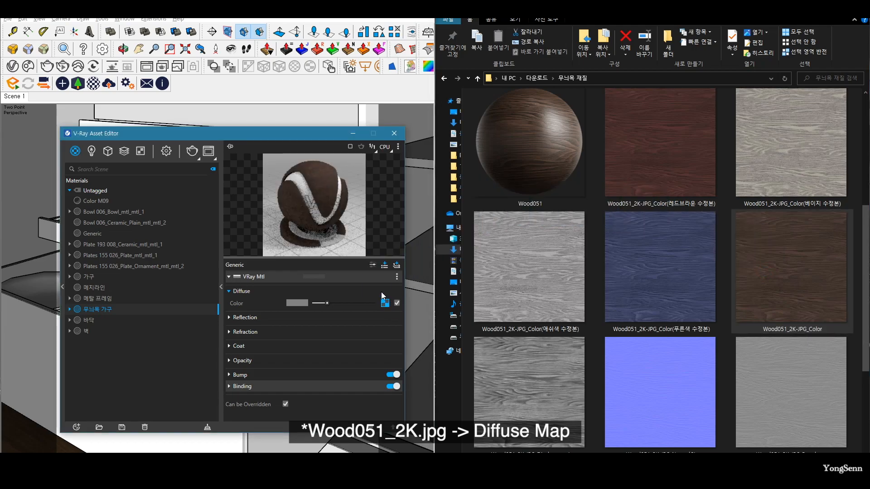
Set the material's reflection color to white and its surface control to Use Roughness
left_click(314, 317)
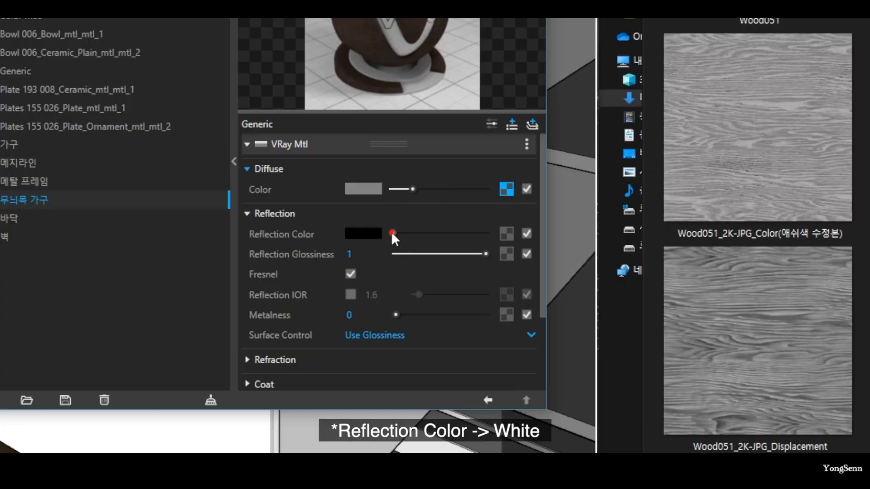
left_click_drag(314, 330, 388, 332)
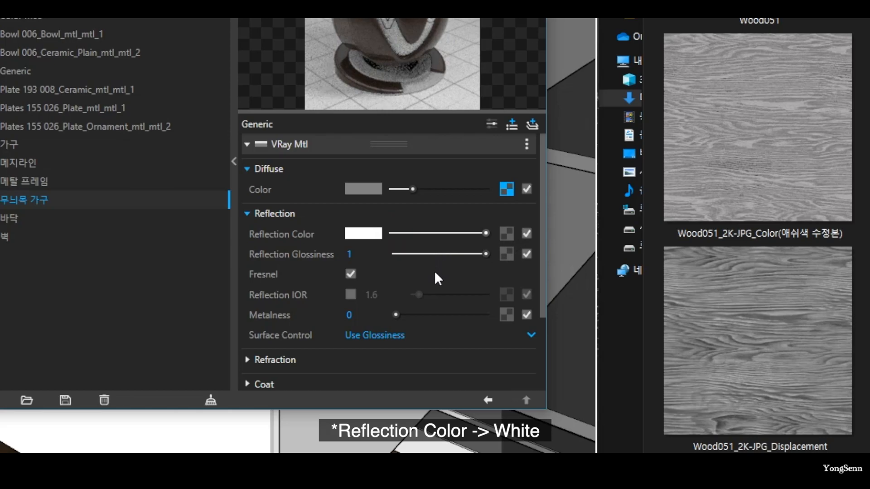
left_click(415, 337)
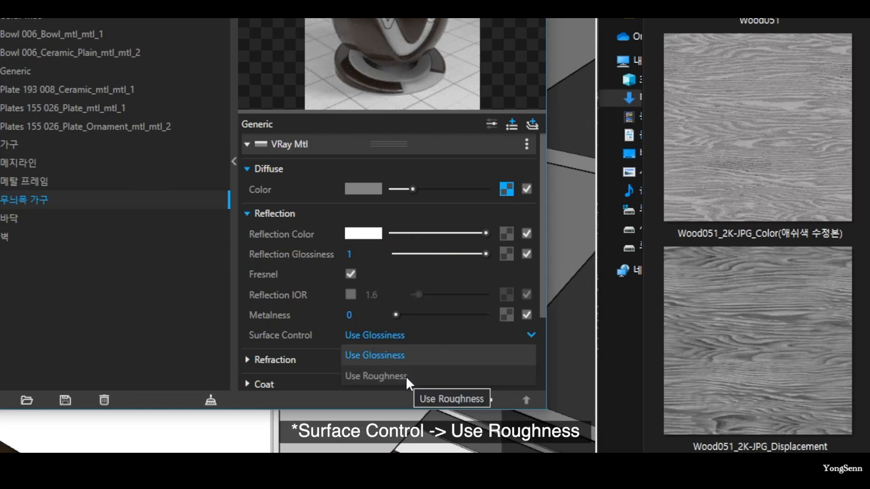
left_click(406, 376)
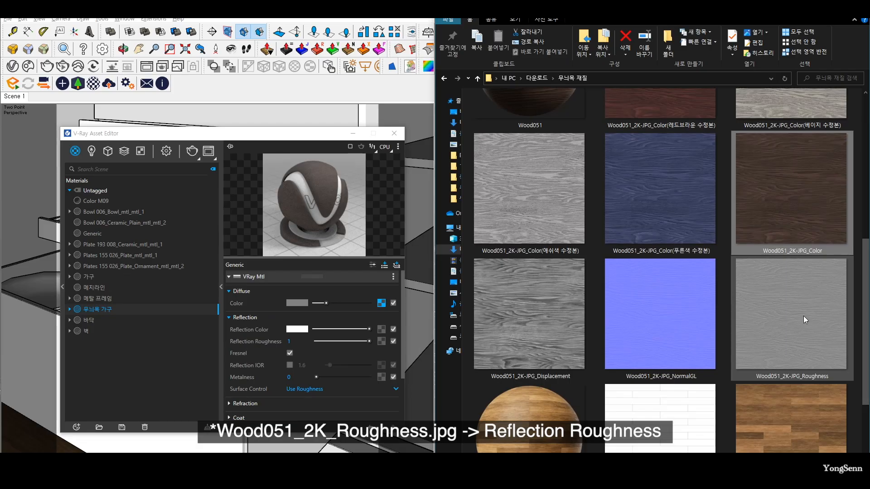
Load Wood051_2K-JPG_Roughness as the reflection roughness map, then enable Reflection IOR and set it to 2
left_click_drag(768, 317, 381, 340)
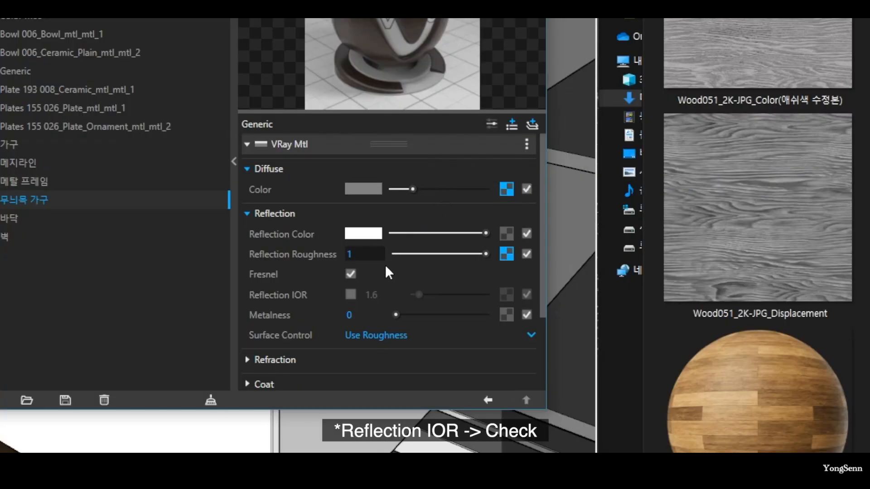
left_click(350, 295)
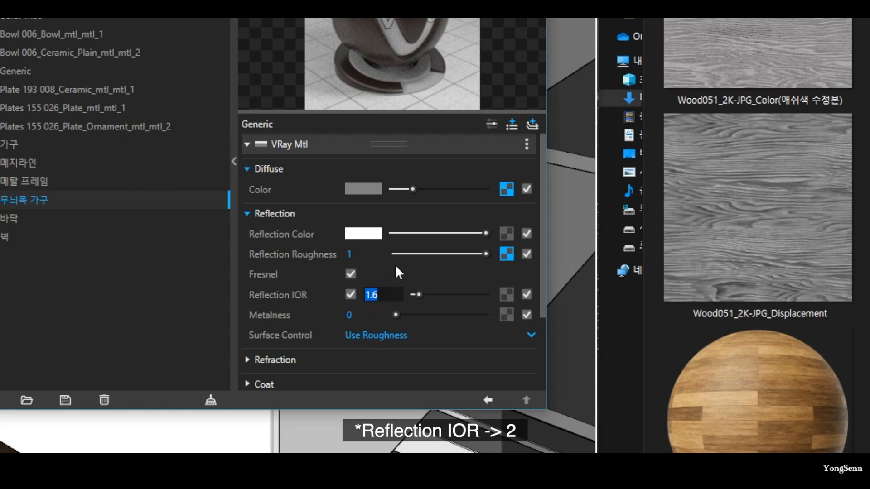
type("2")
key("Return")
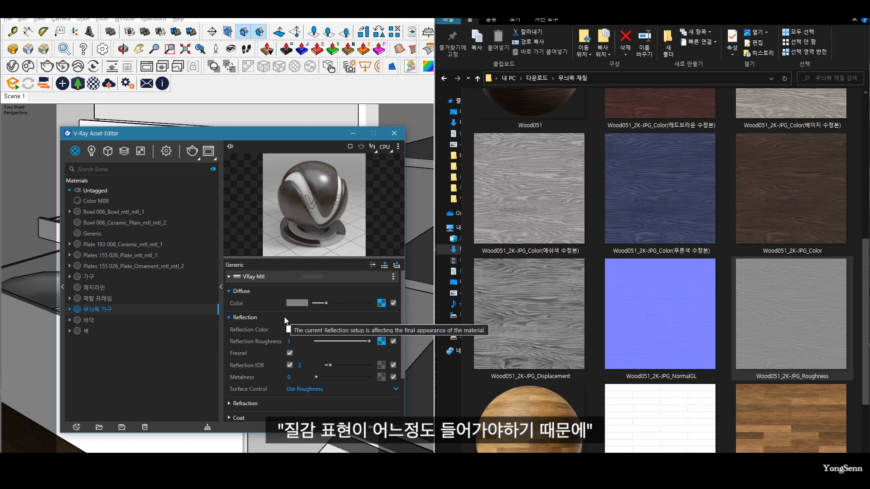
Load Wood051_2K-JPG_Displacement as the bump map and set the bump amount to 0.1
left_click(284, 317)
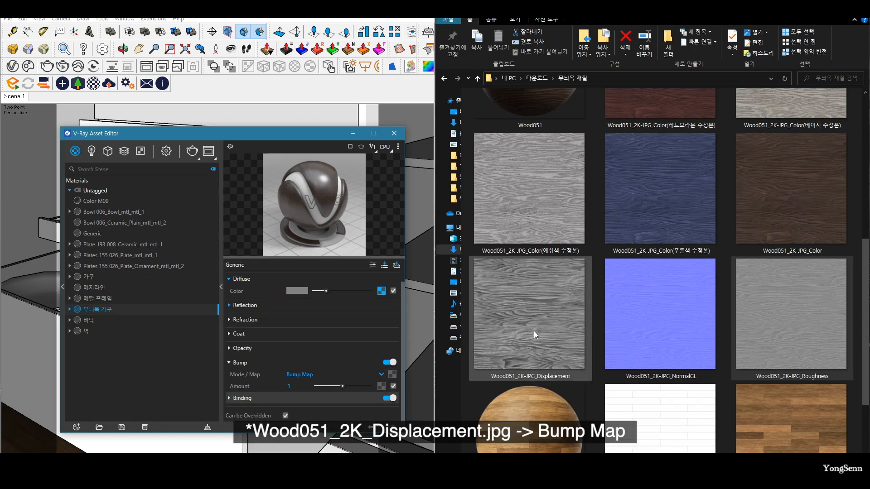
left_click_drag(531, 332, 392, 373)
double_click(299, 386)
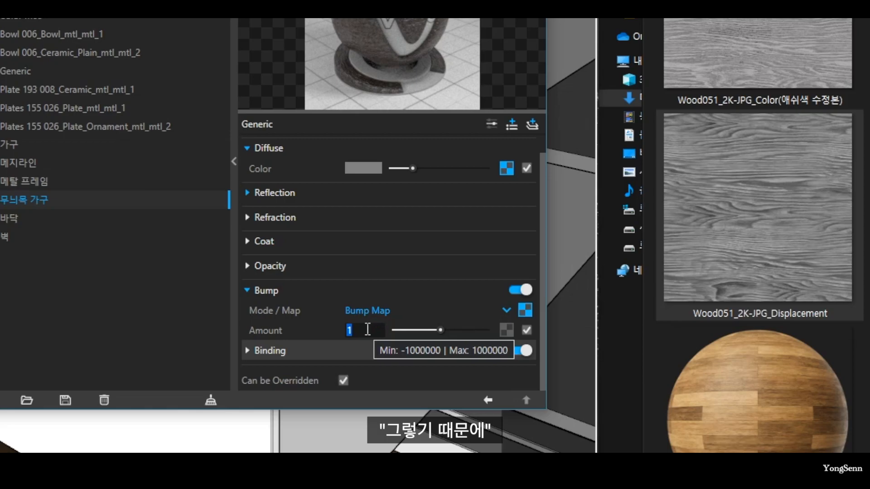
type("0.1")
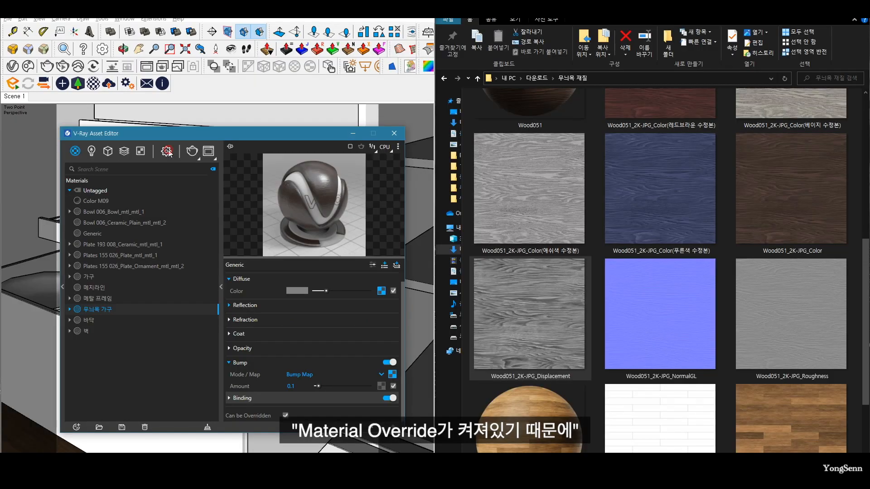
Open the V-Ray render settings to check the Material Override option
left_click(167, 150)
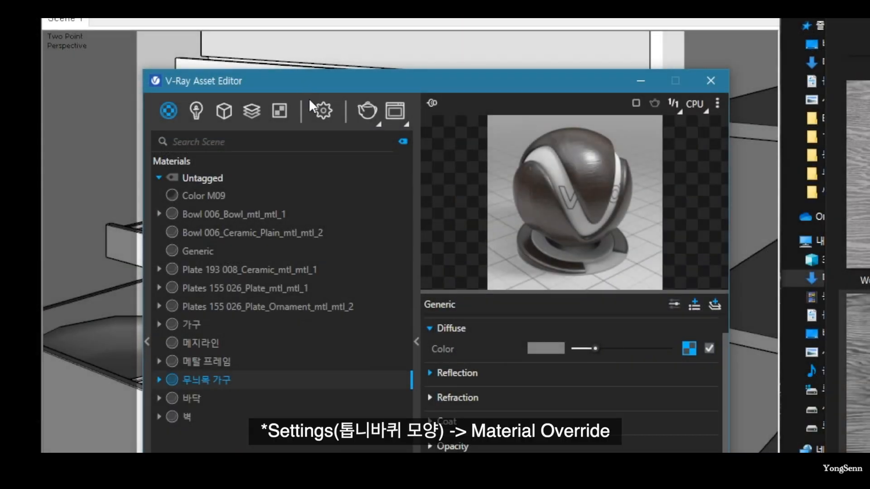
left_click(166, 151)
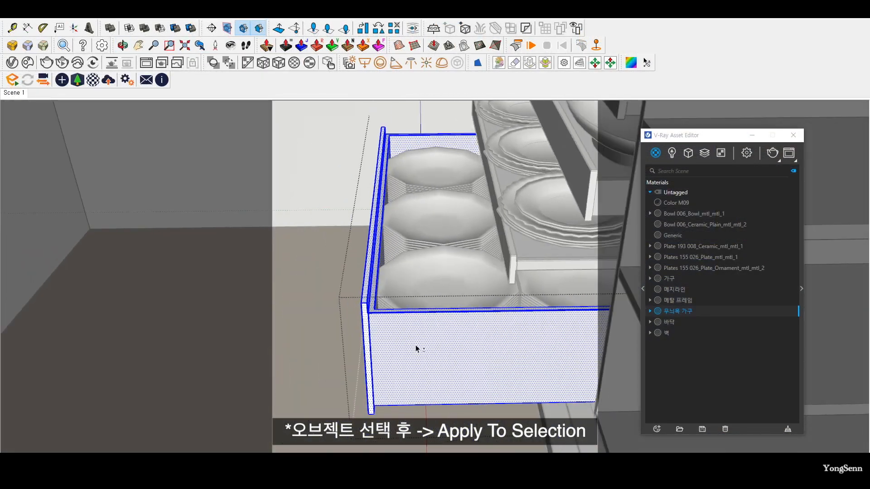
Select the front panel of the lowest drawer in top view and apply the 무늬목 가구 material to it
key("F2")
scroll(407, 341, "down", 3)
left_click_drag(236, 323, 607, 377)
right_click(684, 312)
left_click(720, 212)
Open the second drawer from the bottom for editing and apply the 무늬목 가구 material to its front panel
left_click(501, 290)
scroll(501, 294, "up", 2)
double_click(546, 227)
left_click_drag(135, 225, 614, 260)
right_click(691, 313)
left_click(720, 211)
Apply the 무늬목 가구 material to the front panel of the third drawer from the bottom
double_click(231, 217)
left_click(232, 216)
right_click(691, 313)
left_click(720, 212)
Apply the 무늬목 가구 material to the uppermost drawer's front panel and to the tall side panel beside the drawers
left_click_drag(185, 190, 589, 208)
right_click(697, 309)
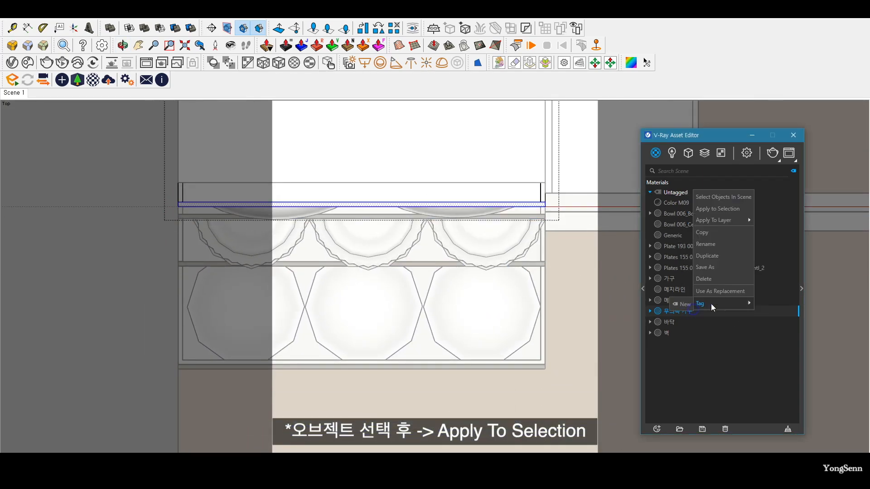
left_click(720, 211)
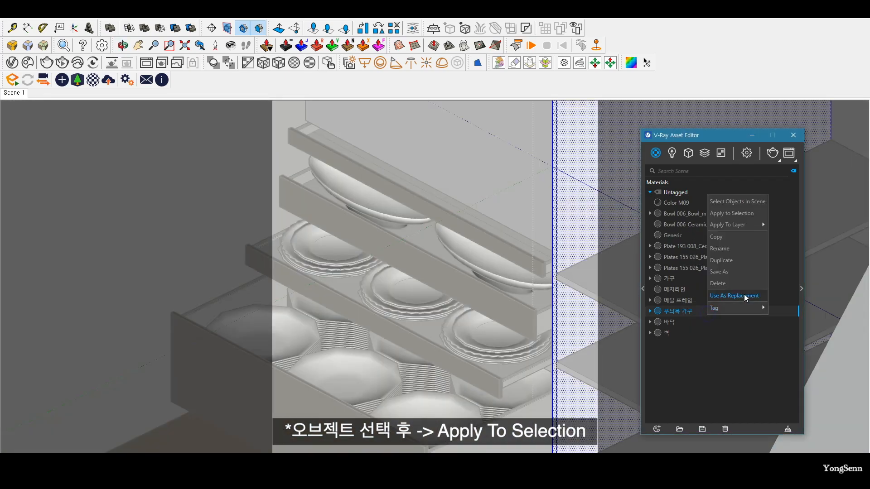
left_click(721, 211)
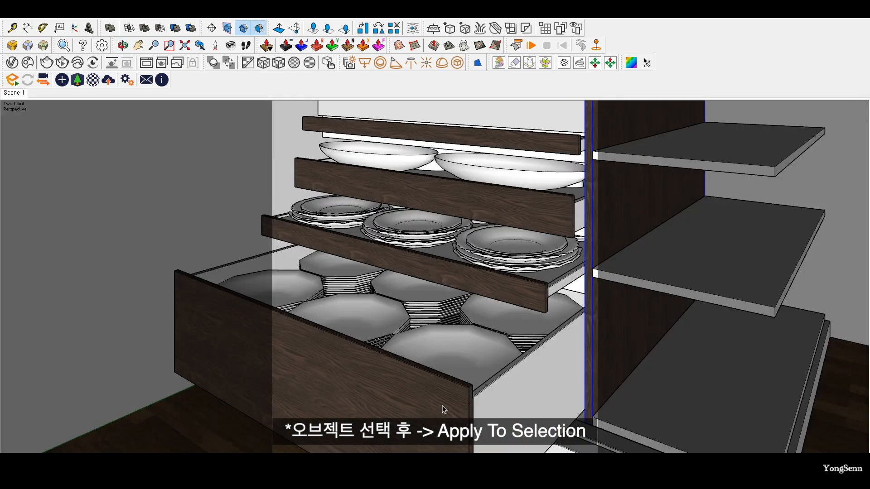
Select the front face of the second drawer from the top and adjust its wood texture with the Texture Position tool
scroll(594, 311, "up", 6)
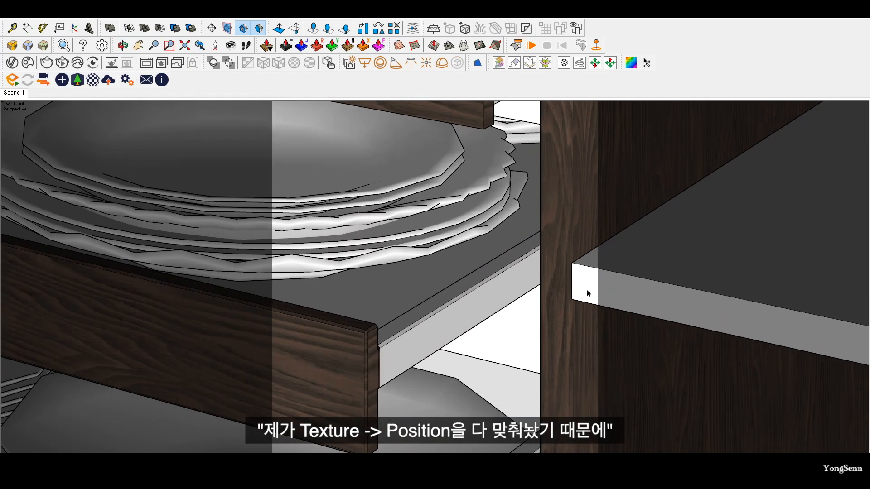
middle_click_drag(562, 331, 505, 351)
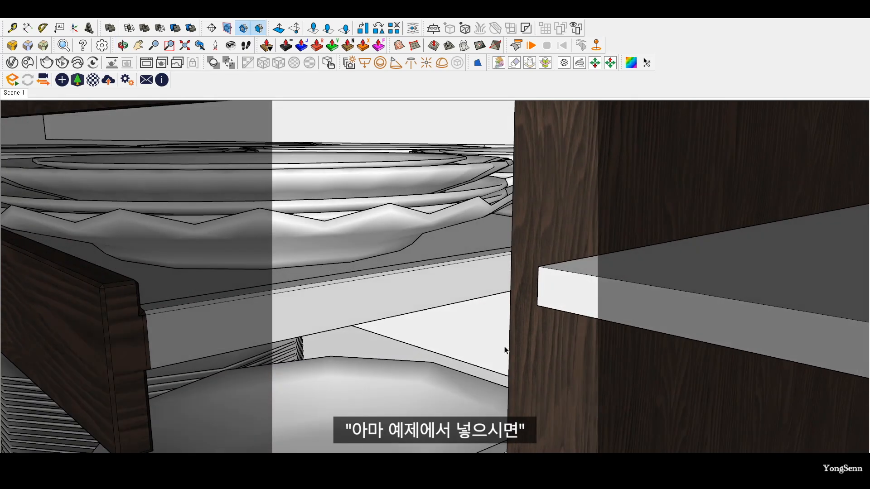
scroll(505, 350, "down", 6)
middle_click_drag(503, 301, 514, 325)
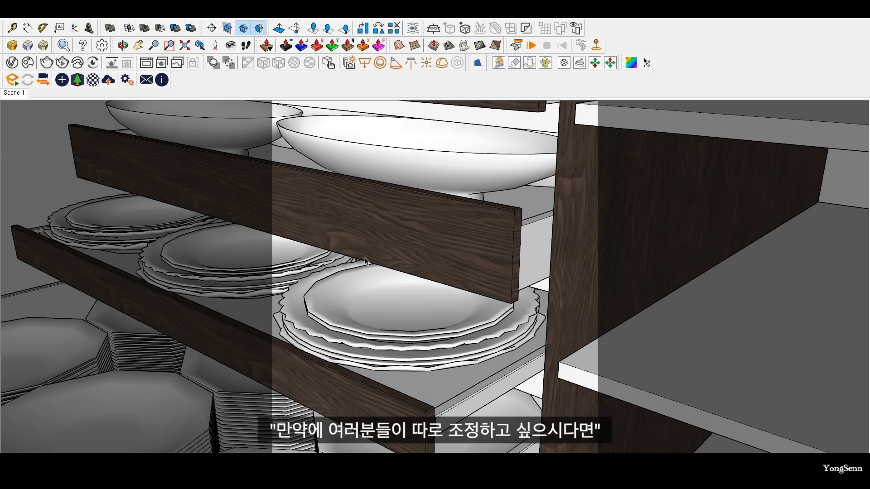
double_click(350, 221)
left_click(349, 211)
right_click(349, 211)
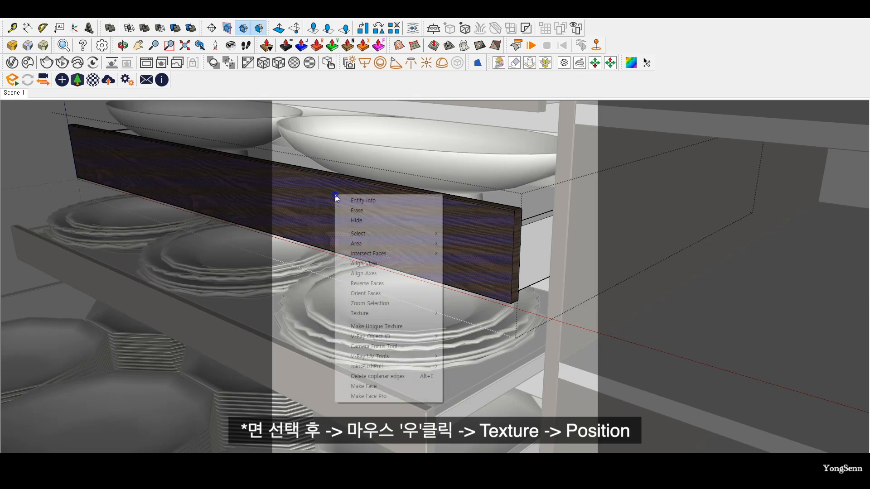
mouse_move(406, 313)
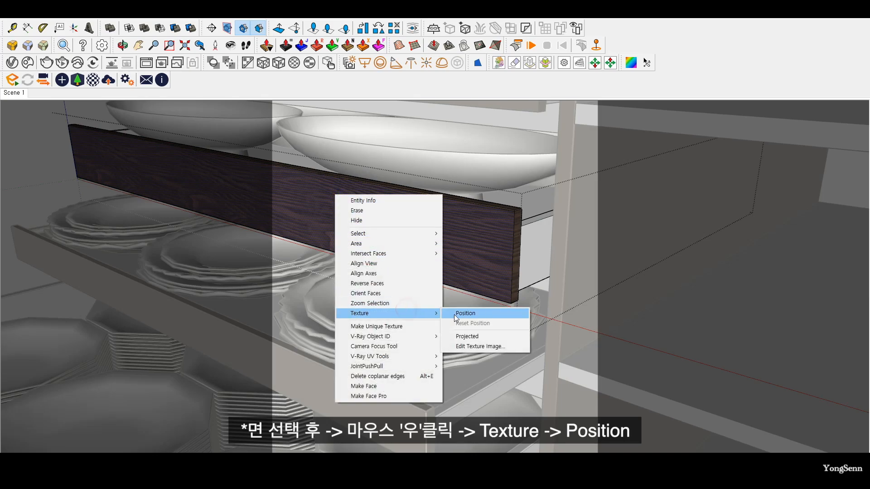
left_click(483, 318)
mouse_move(476, 289)
left_mouse_down()
mouse_move(606, 318)
mouse_move(611, 330)
mouse_move(505, 299)
mouse_move(577, 317)
mouse_move(513, 310)
mouse_move(474, 289)
left_mouse_up()
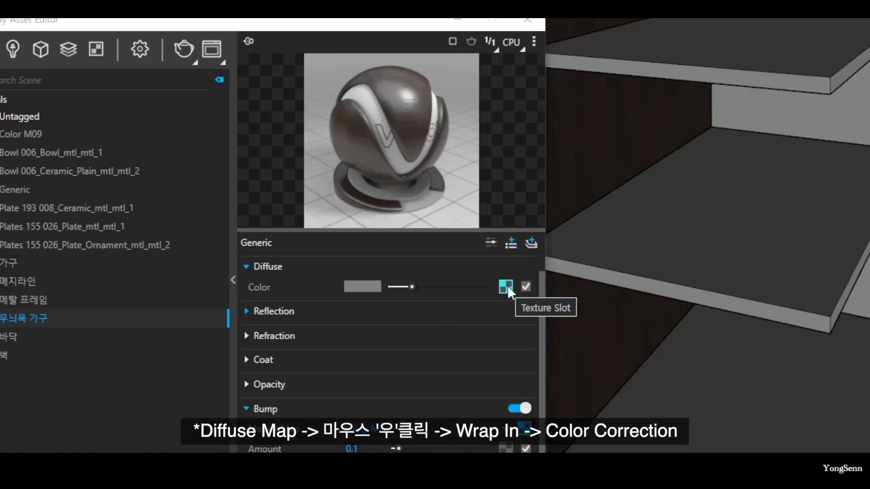
Wrap the diffuse map of the 무늬목 가구 material in a Color Correction, keeping the Brightness / Contrast lightness mode
right_click(508, 287)
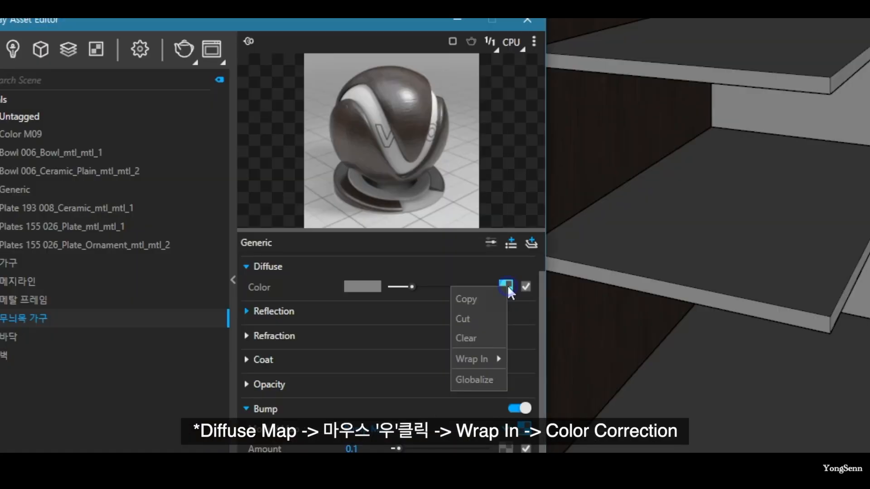
mouse_move(502, 358)
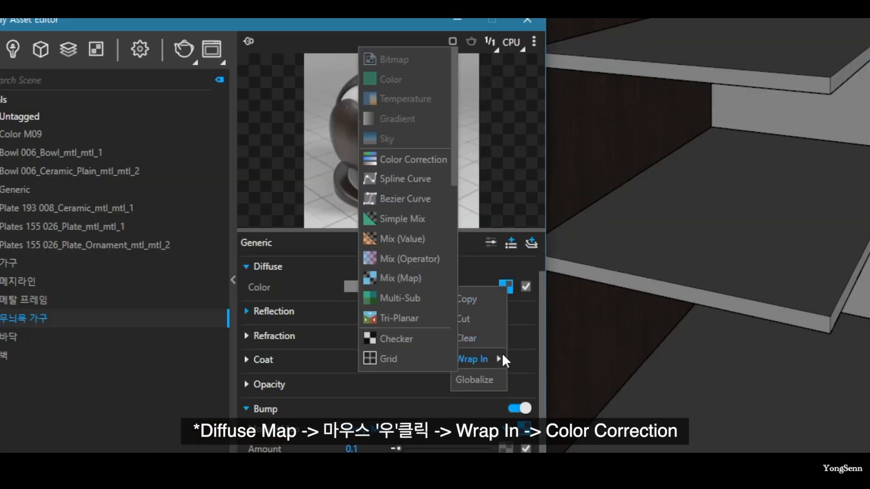
left_click(418, 162)
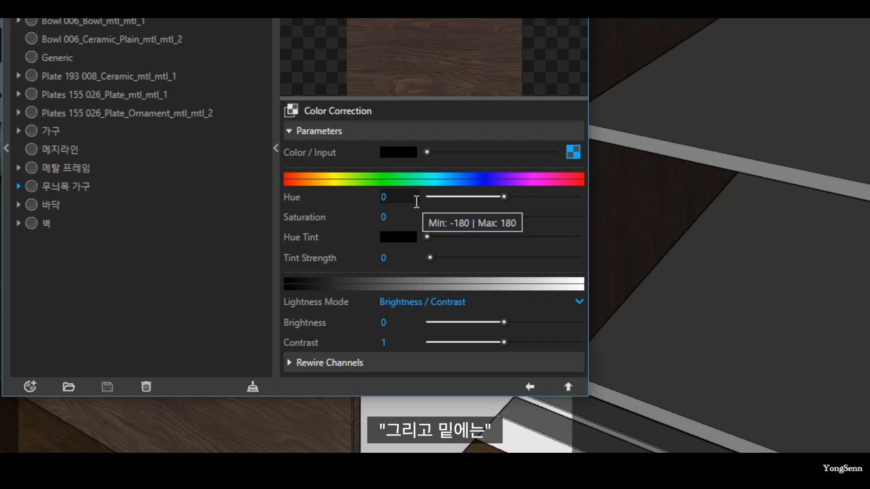
left_click(484, 305)
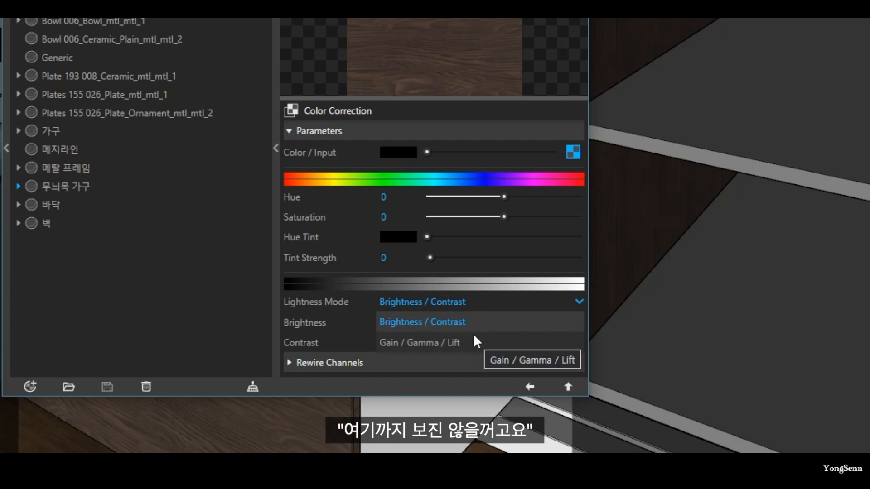
left_click(470, 303)
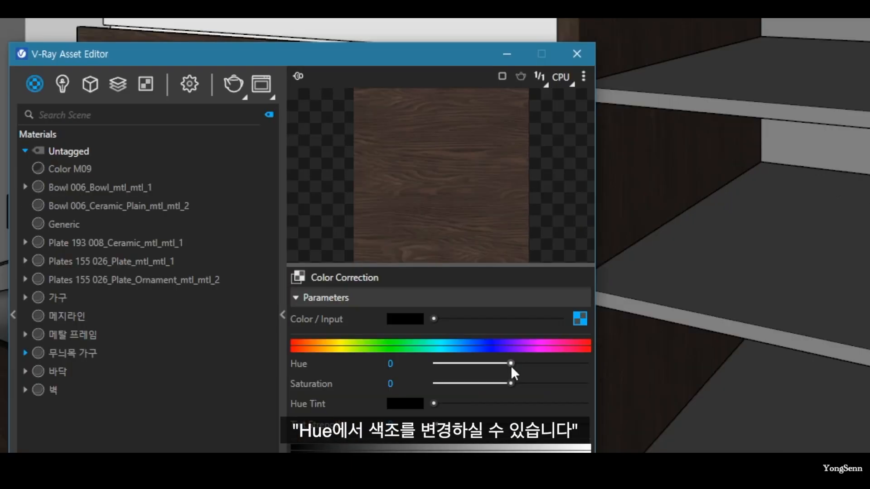
Try shifting the Color Correction's hue to 43.6 and -102.9, lowering saturation to -0.66, and moving the brightness
left_click_drag(511, 367, 529, 364)
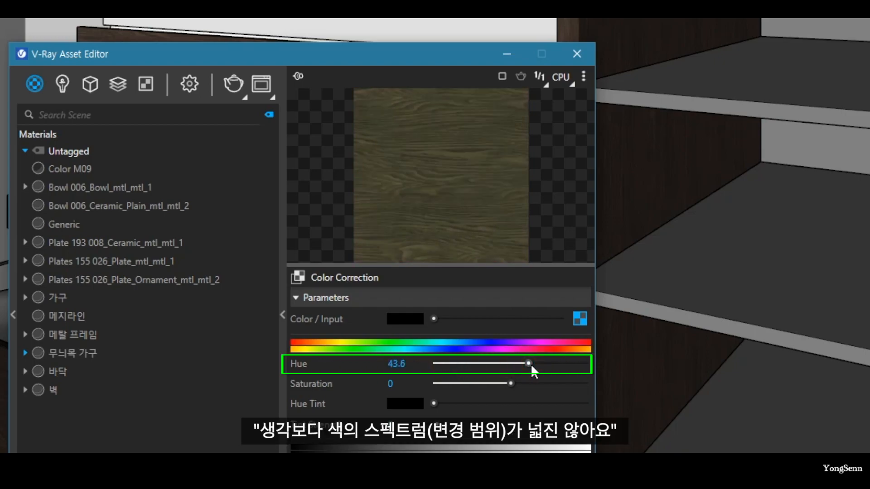
left_click_drag(538, 365, 468, 363)
left_click_drag(510, 383, 460, 380)
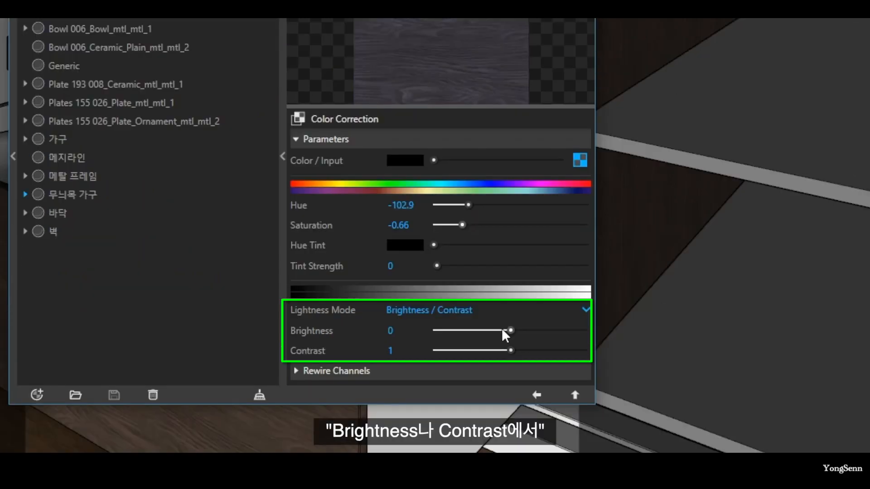
mouse_move(511, 330)
left_mouse_down()
mouse_move(516, 351)
mouse_move(511, 330)
left_mouse_up()
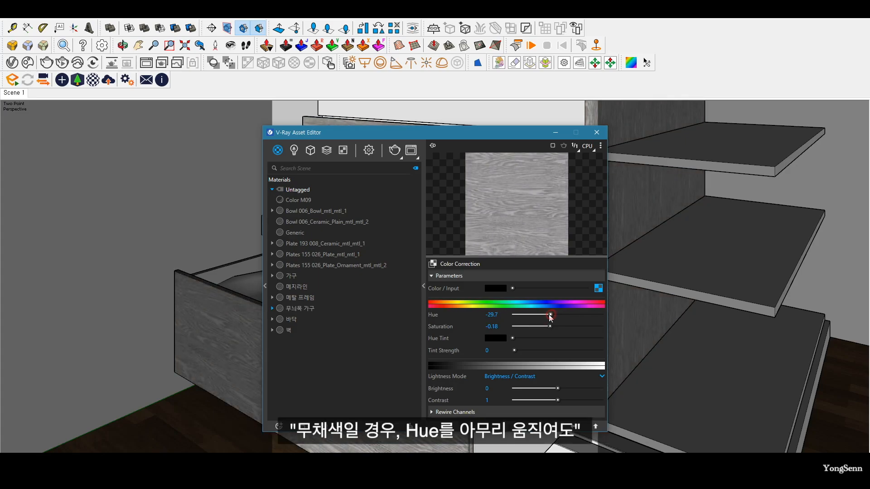
mouse_move(551, 314)
left_mouse_down()
mouse_move(519, 317)
mouse_move(598, 314)
mouse_move(552, 315)
left_mouse_up()
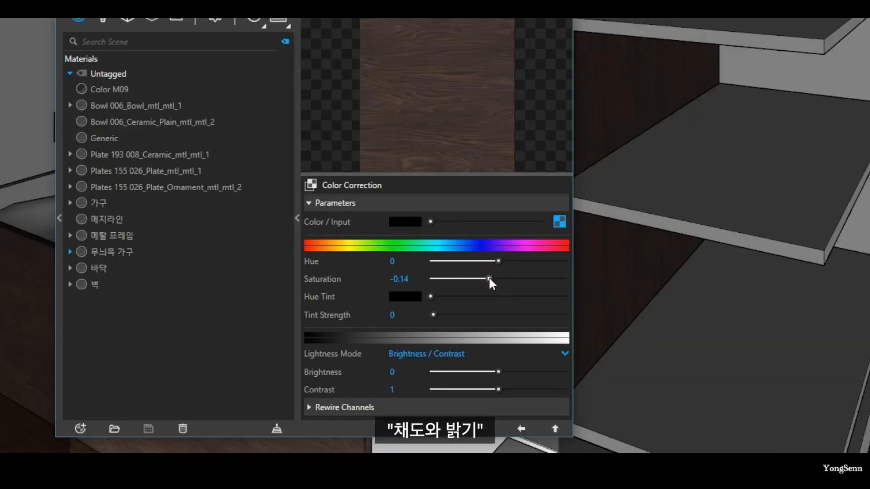
Lower the Color Correction's saturation to about -0.14 and fine-tune its brightness and contrast
left_click_drag(552, 326, 548, 325)
left_click_drag(557, 388, 558, 388)
left_click_drag(499, 389, 502, 388)
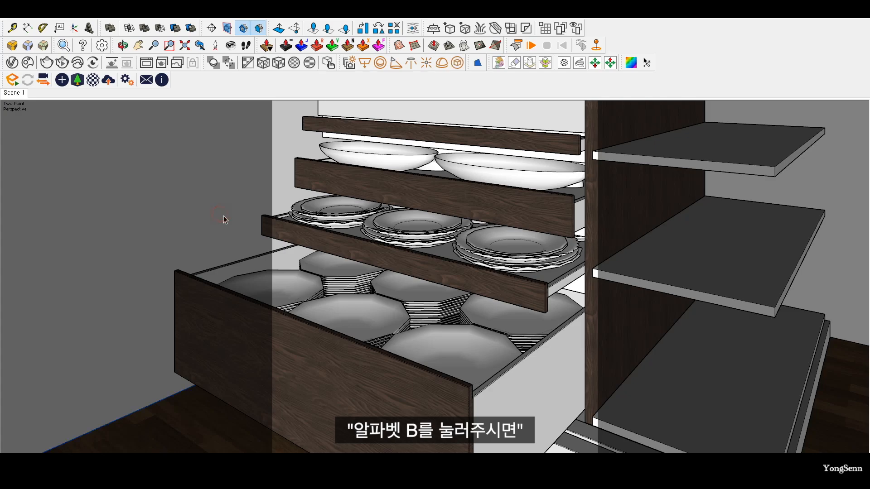
Sample the 무늬목 가구 material from the front face of the second drawer from the top
key("b")
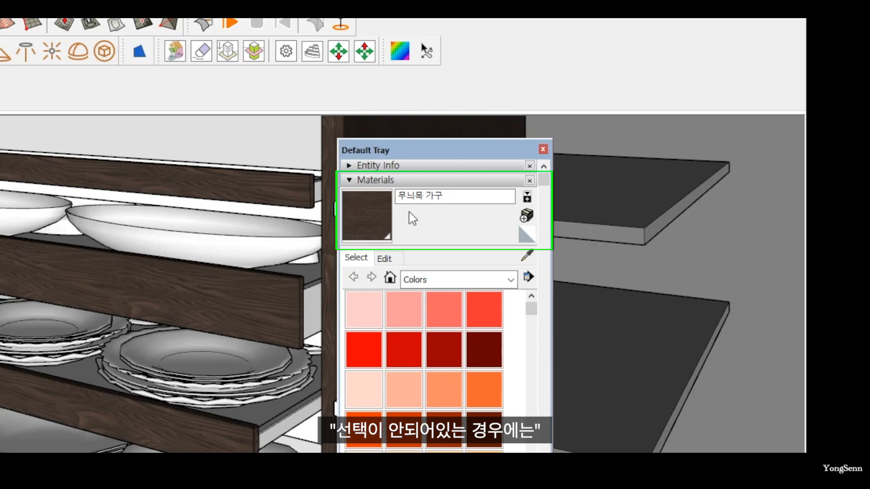
left_click(528, 257)
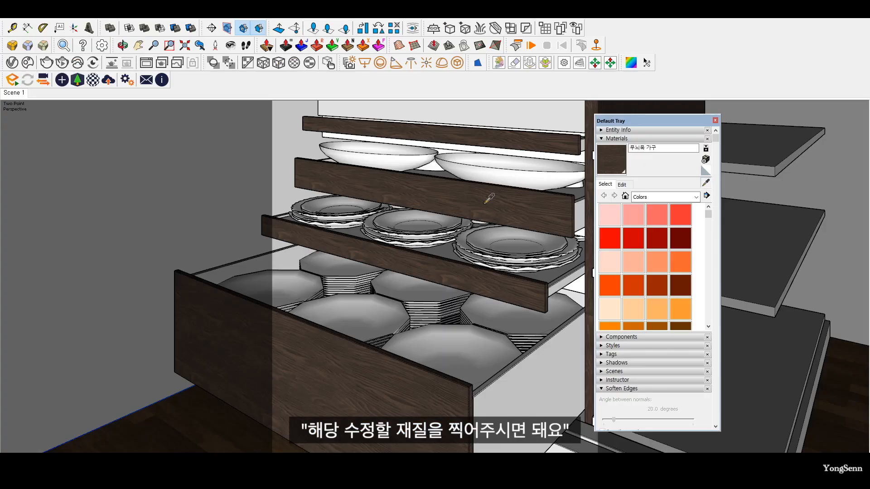
left_click(486, 203)
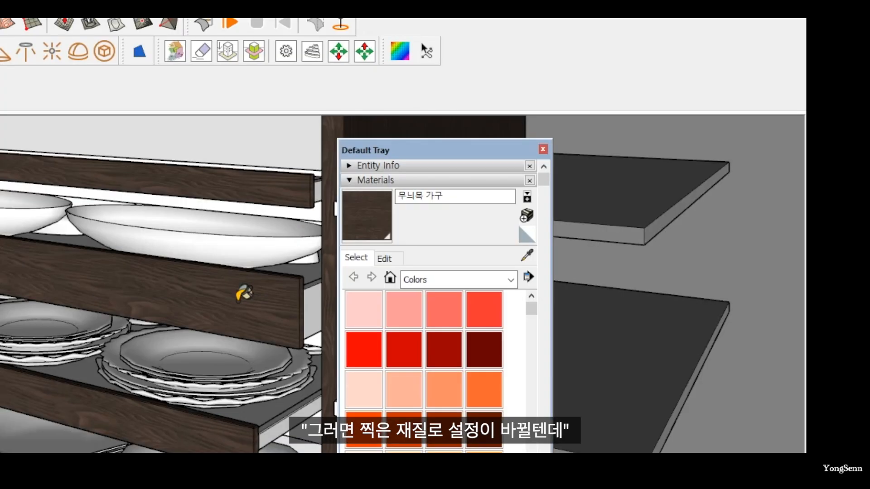
Edit the 무늬목 가구 material's color on the color wheel, trying blue and red tints before settling on green
left_click(398, 262)
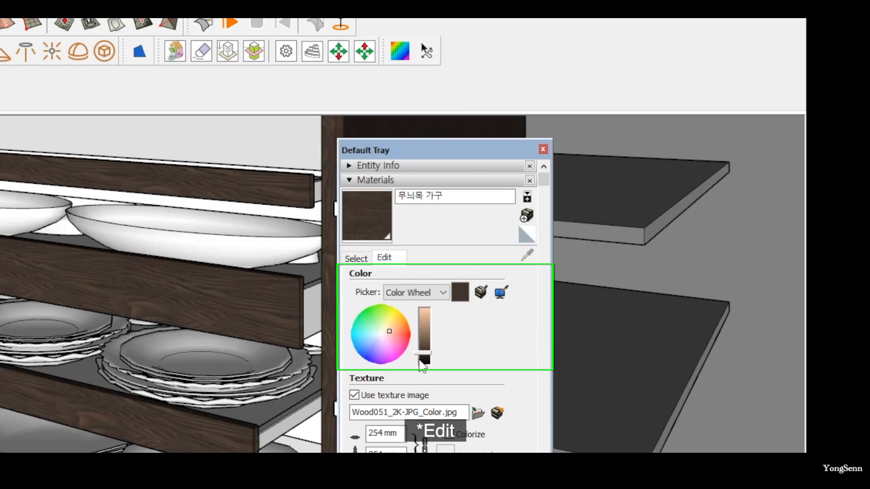
left_click(385, 327)
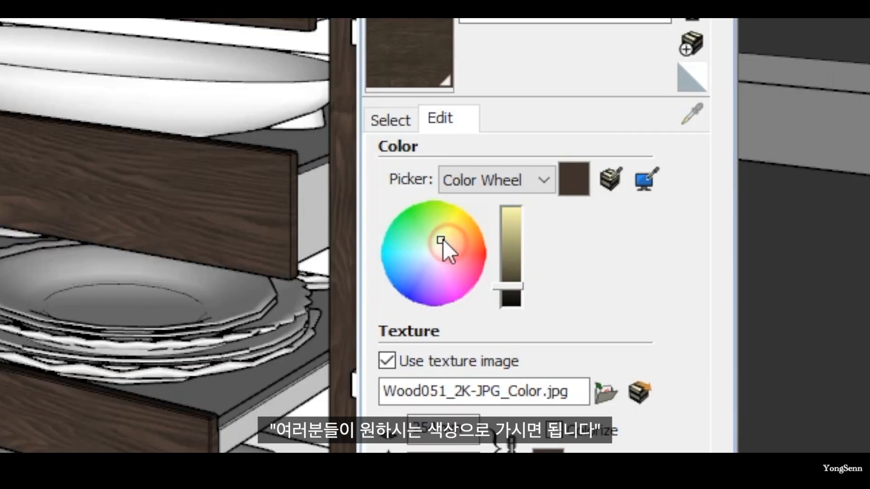
mouse_move(436, 233)
left_mouse_down()
mouse_move(423, 226)
mouse_move(411, 235)
mouse_move(403, 259)
left_mouse_up()
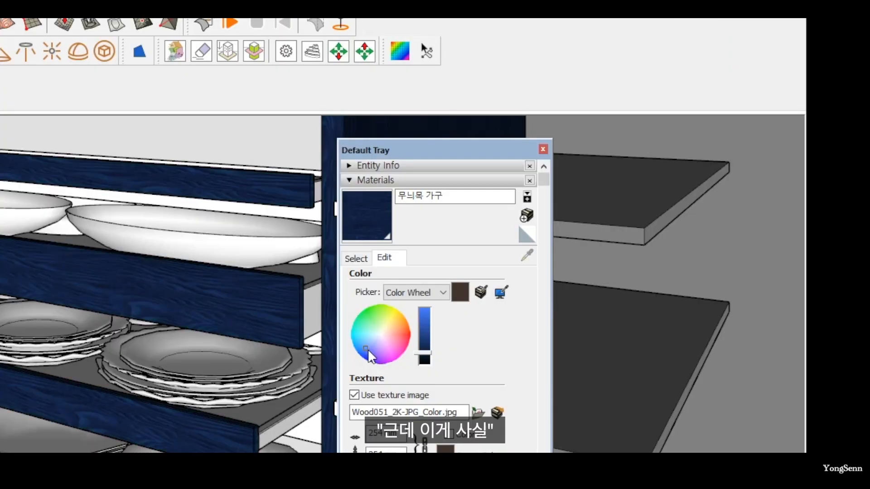
mouse_move(368, 350)
left_mouse_down()
mouse_move(400, 339)
mouse_move(400, 327)
left_mouse_up()
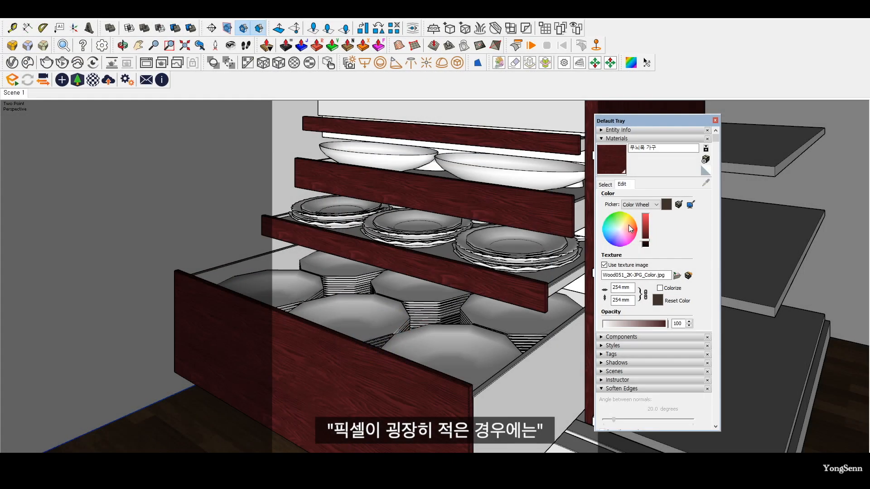
left_click(615, 219)
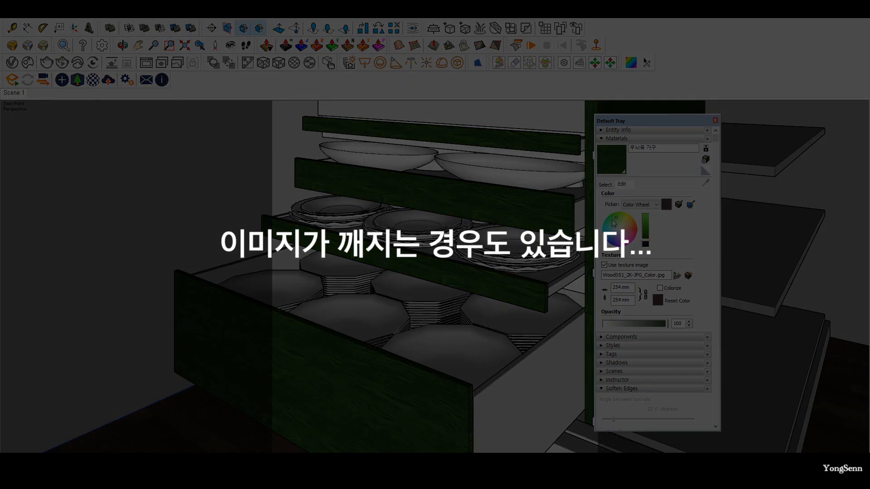
left_click(614, 223)
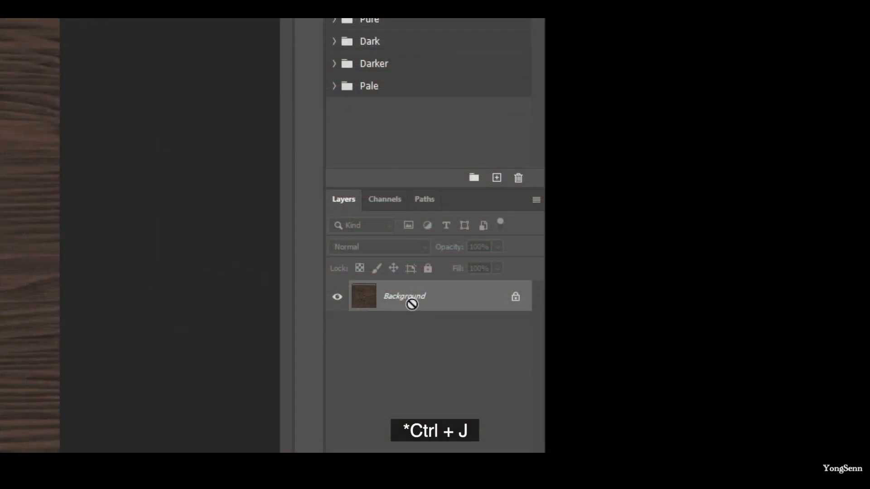
In Photoshop, duplicate the Background layer of Wood051_2K-JPG_Color.jpg and name the copy Red Brown
key("ctrl+j")
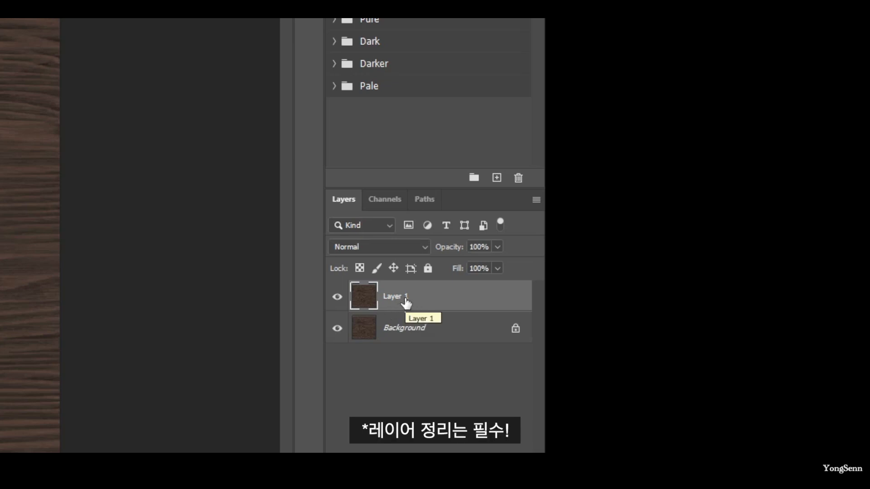
double_click(405, 297)
type("Red Brow")
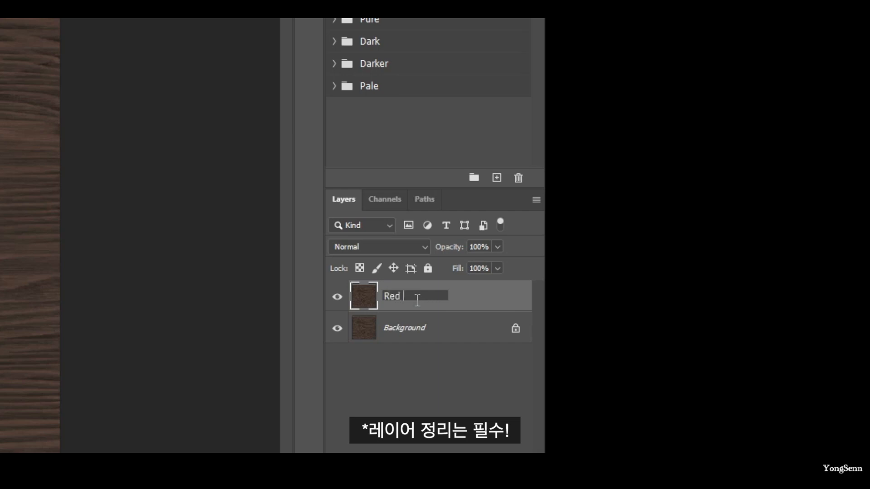
type("n")
key("Return")
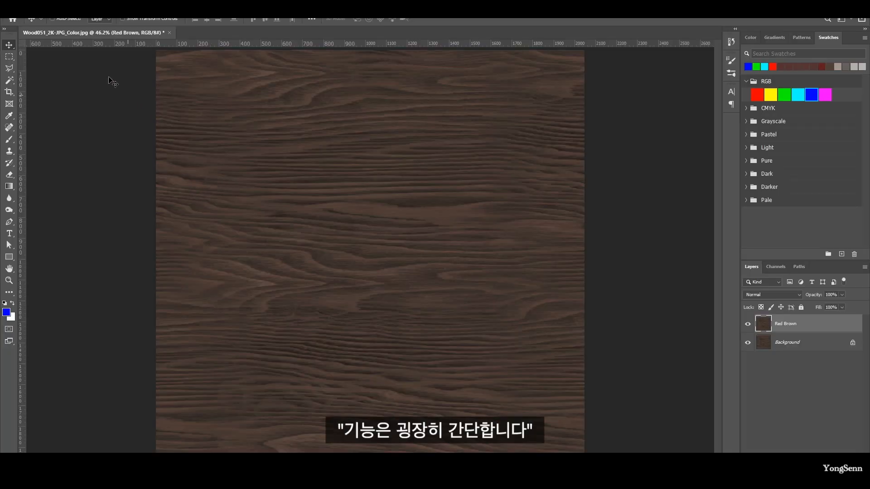
Use Replace Color on the Red Brown layer, sampling a brown of the wood grain and changing the result color to dark red
left_click(52, 5)
mouse_move(70, 33)
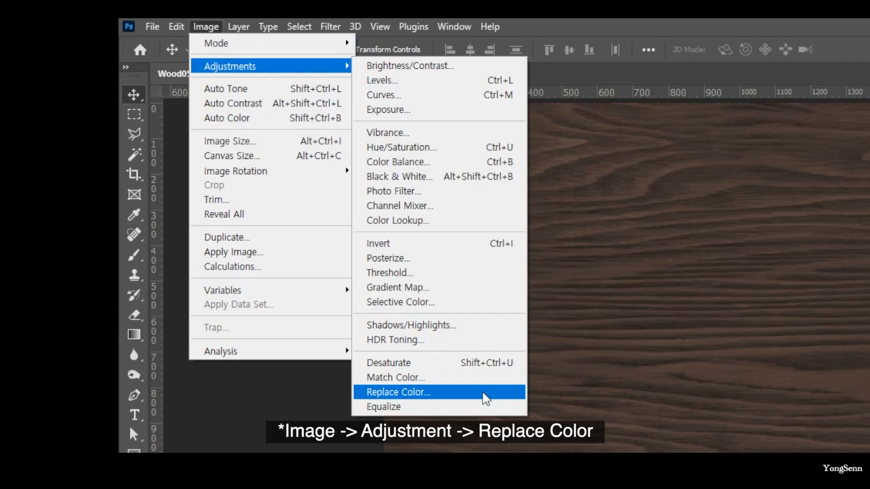
left_click(483, 393)
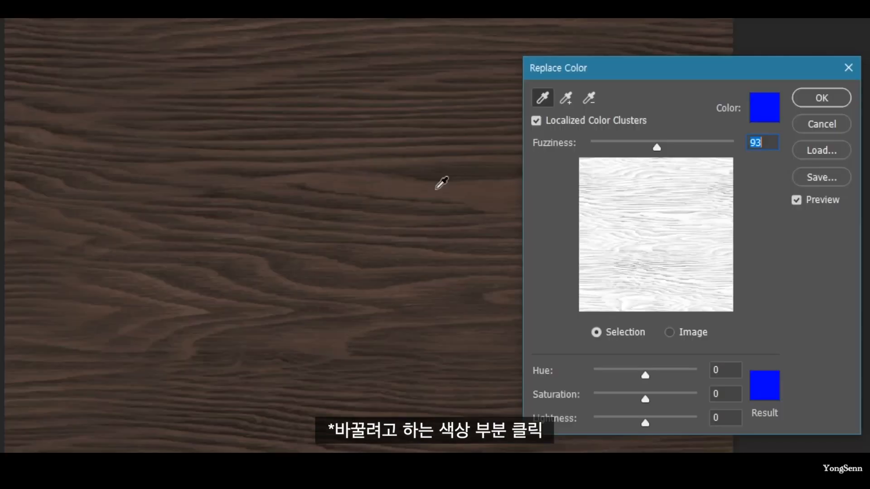
left_click(437, 188)
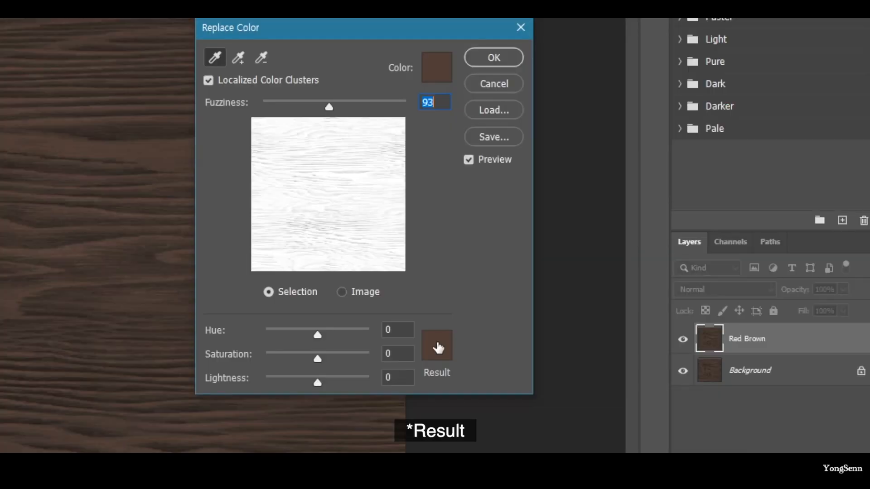
left_click(443, 350)
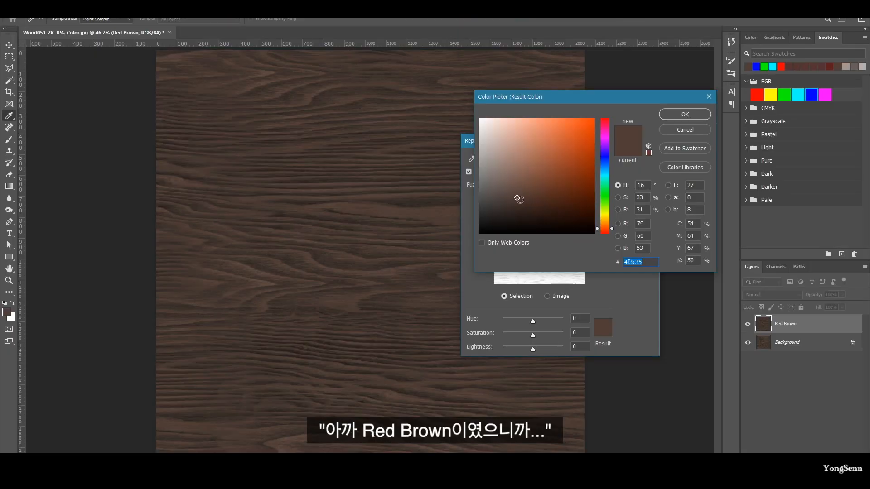
mouse_move(517, 197)
left_mouse_down()
mouse_move(508, 194)
mouse_move(526, 187)
mouse_move(528, 198)
mouse_move(517, 203)
mouse_move(503, 181)
mouse_move(490, 216)
mouse_move(583, 209)
mouse_move(582, 196)
mouse_move(578, 212)
mouse_move(585, 178)
mouse_move(597, 231)
left_mouse_up()
mouse_move(582, 202)
left_mouse_down()
mouse_move(573, 199)
mouse_move(576, 216)
left_mouse_up()
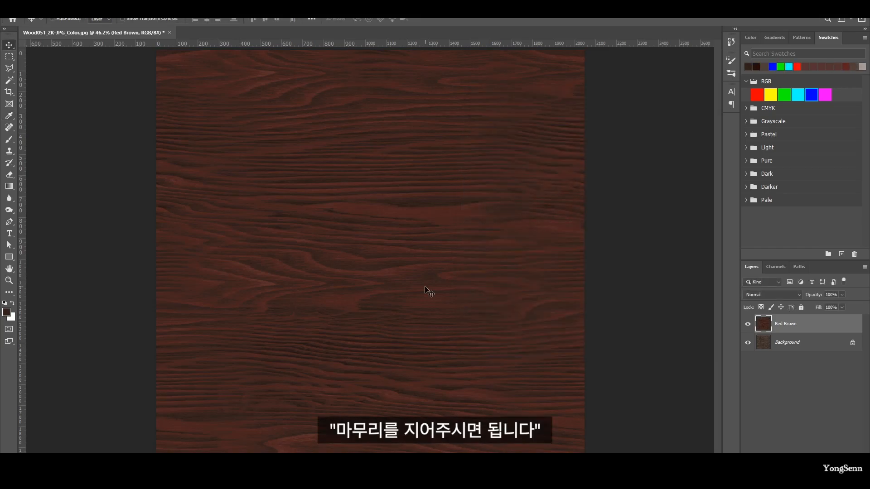
Save a JPEG copy of the recolored texture as Wood051_2K-JPG_Color(RedBrown)
key("ctrl+alt+s")
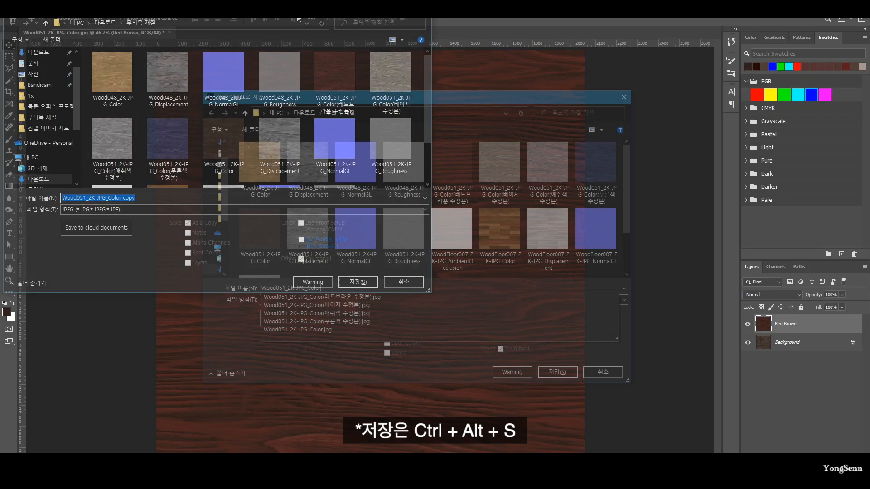
type("(RedBro")
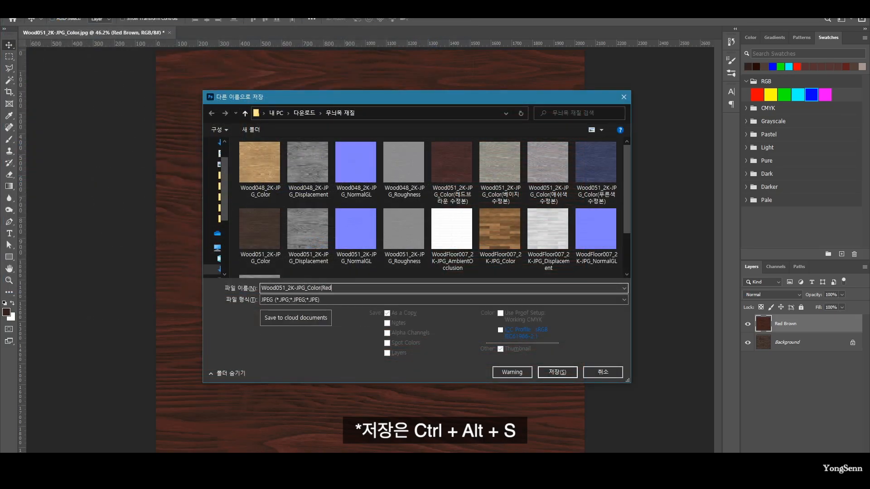
type("wn)")
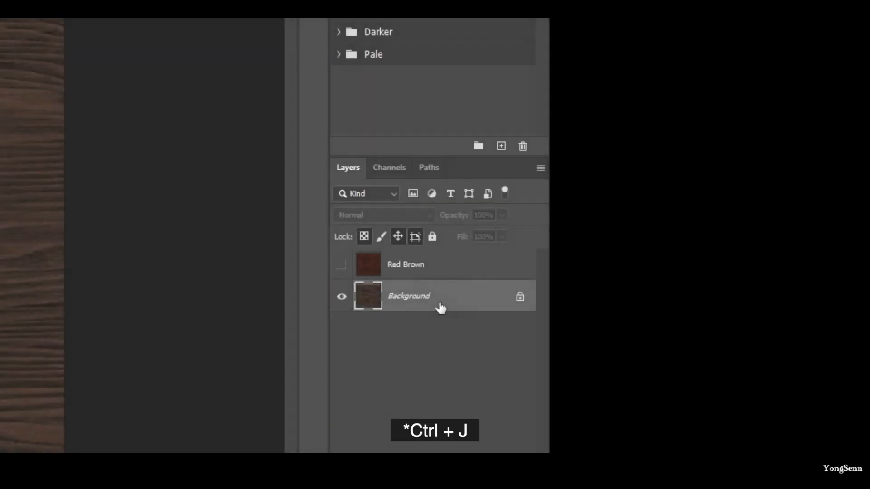
Duplicate the Background layer and use Replace Color on the copy to change the wood's brown to light gray
key("ctrl+j")
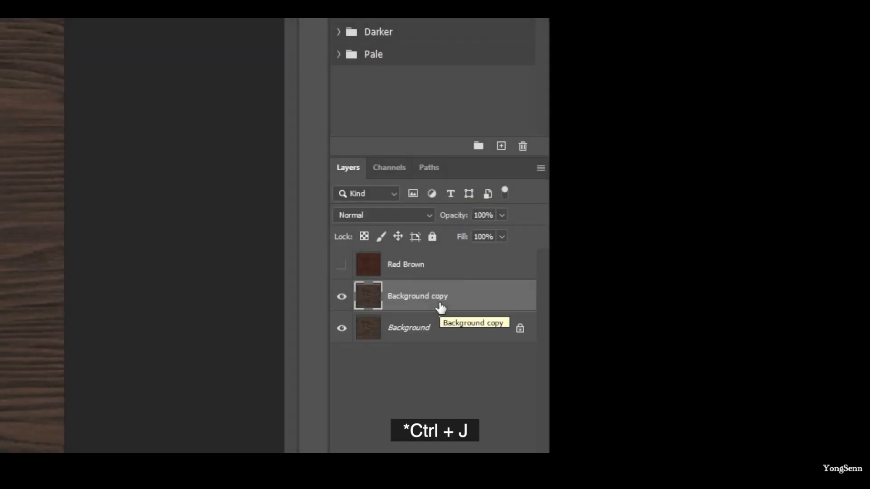
left_click(204, 26)
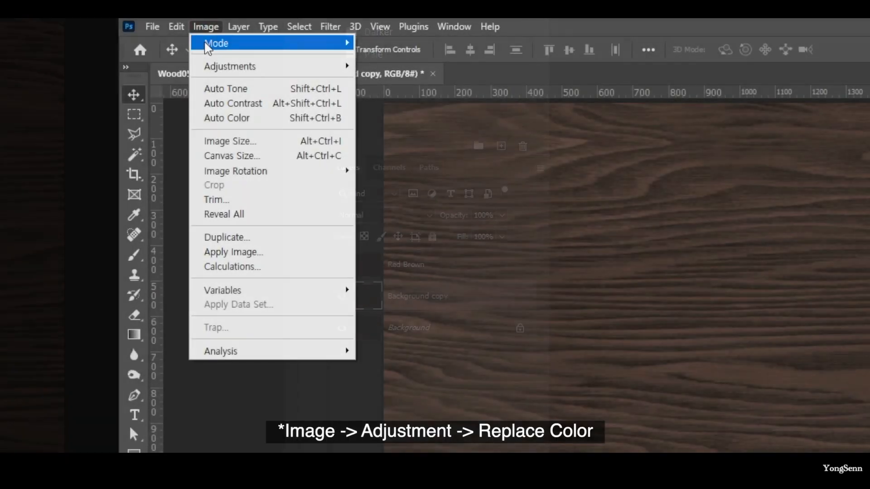
mouse_move(277, 74)
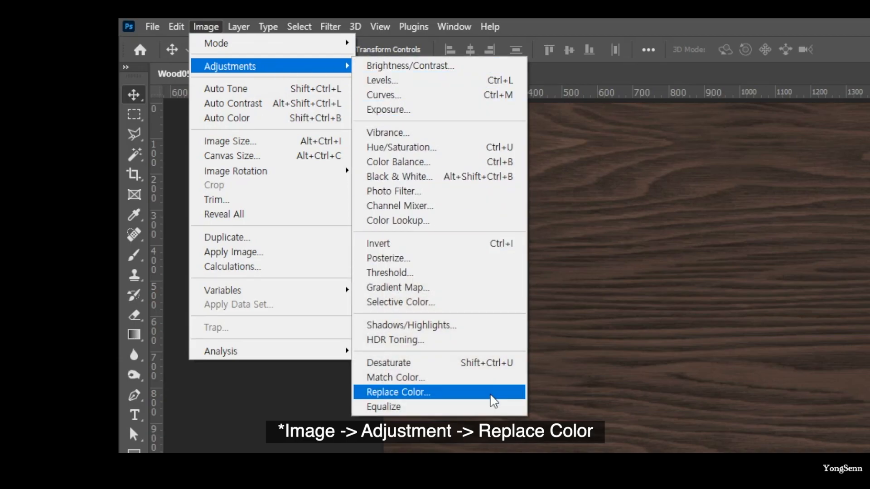
left_click(491, 394)
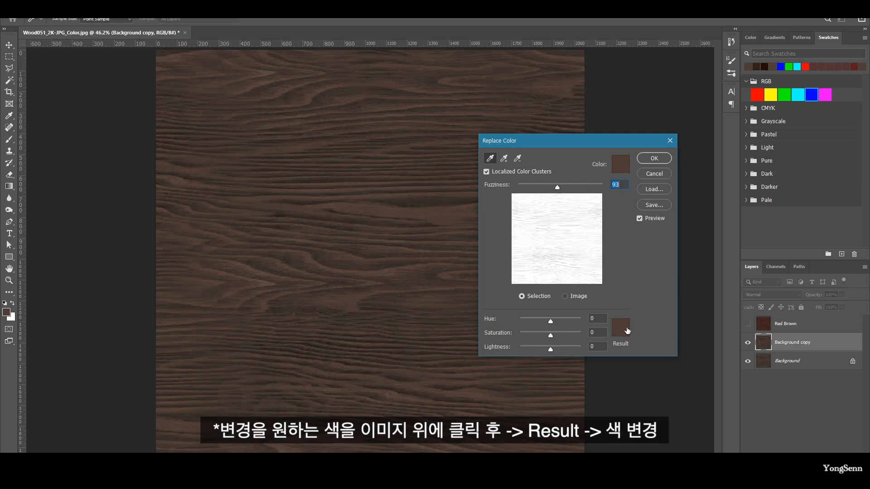
left_click(628, 330)
left_click_drag(512, 194, 481, 141)
left_click(683, 114)
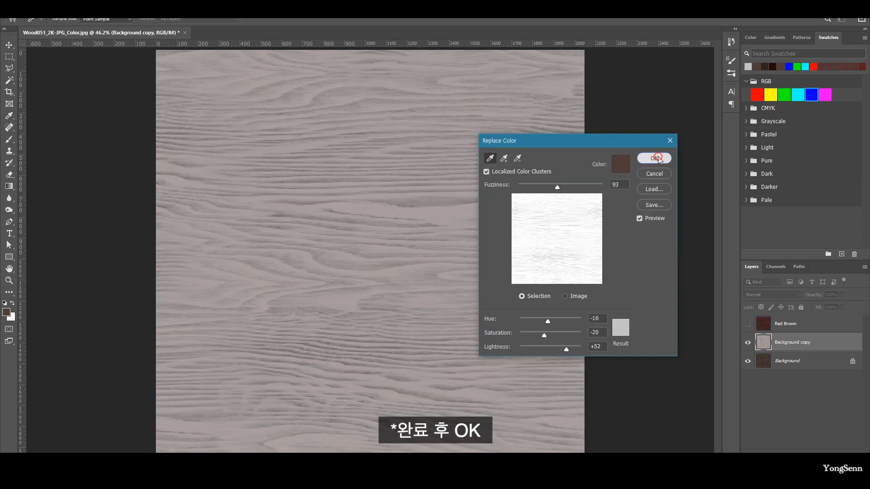
left_click(658, 156)
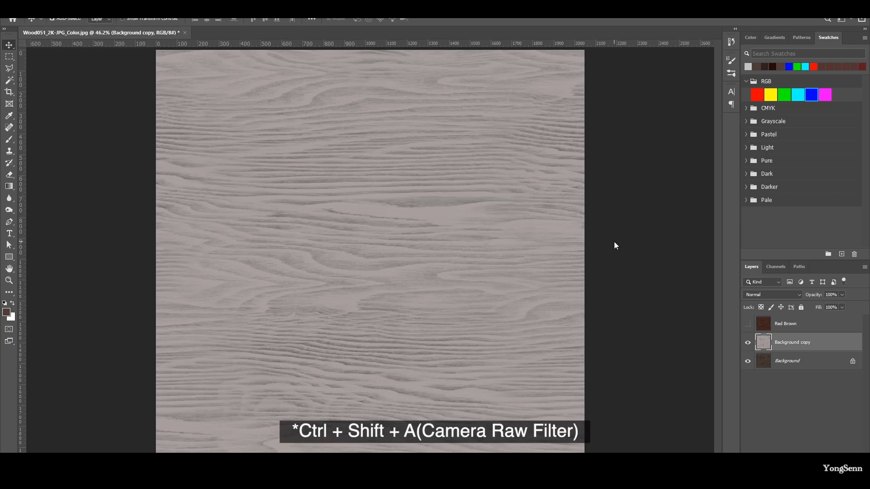
Desaturate the light wood copy to neutral gray by lowering Saturation in the Camera Raw Filter
key("ctrl+shift+a")
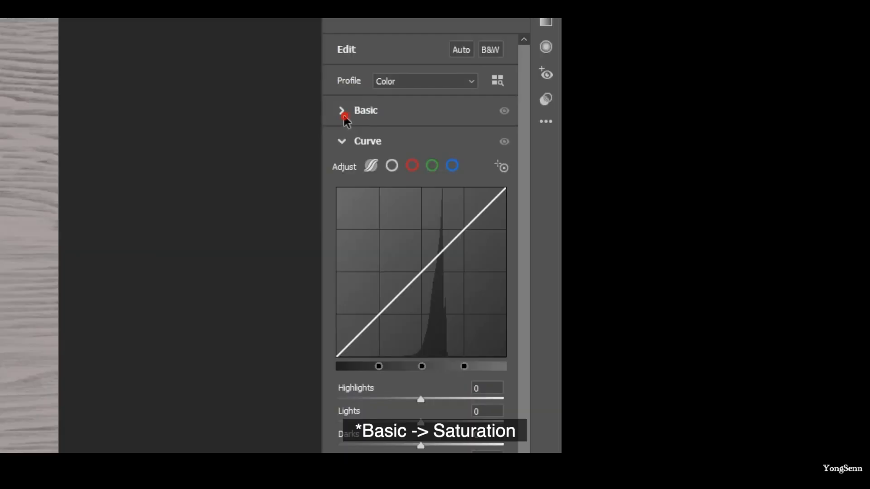
left_click(742, 127)
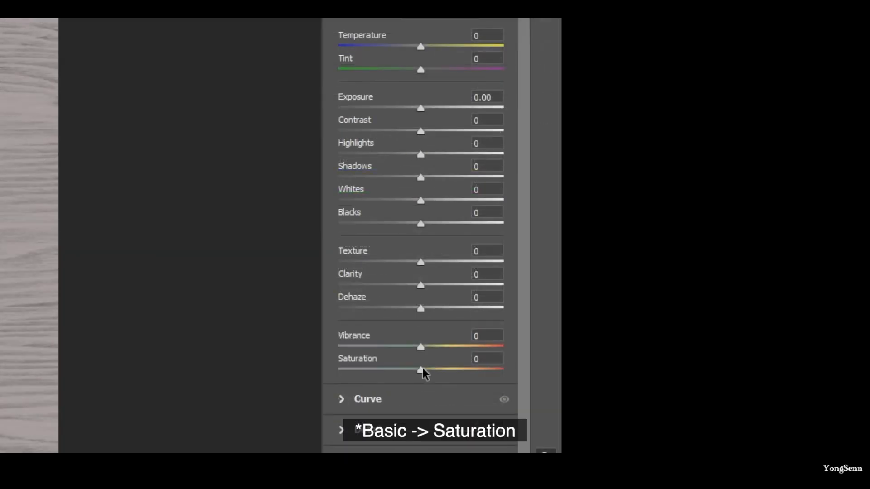
left_click(421, 371)
left_click_drag(420, 373, 366, 371)
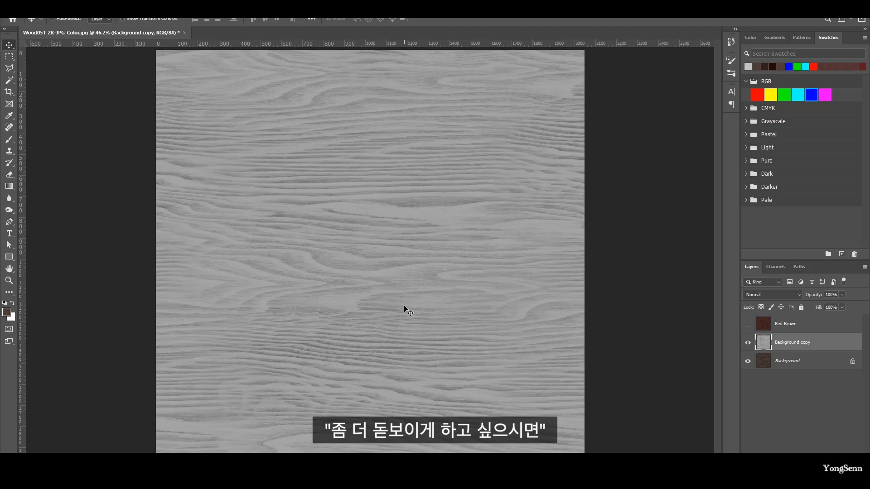
Strengthen the gray wood grain with Levels, setting the input black to 38 and white to 211, and adjusting the midtones
key("ctrl+l")
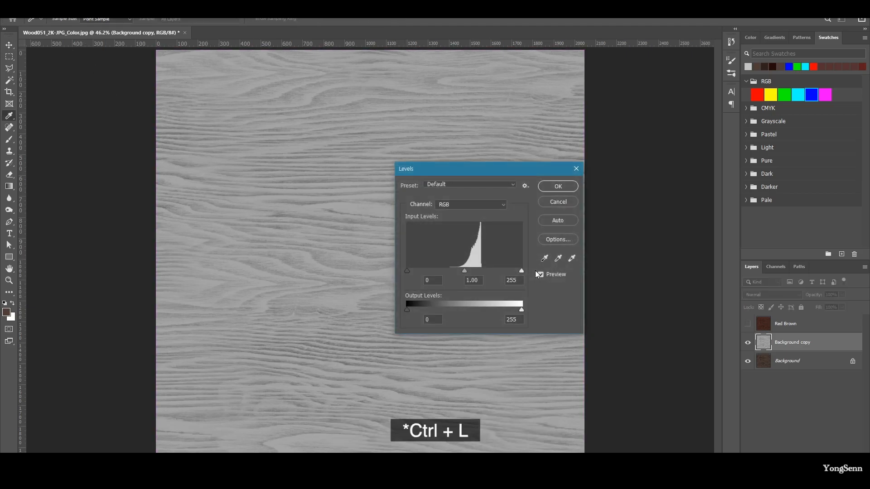
left_click_drag(407, 271, 424, 271)
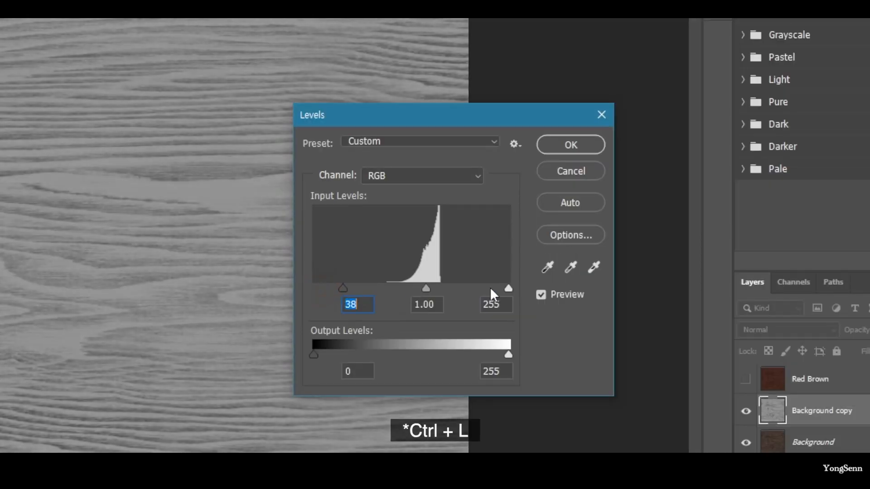
left_click_drag(508, 288, 477, 288)
left_click_drag(410, 289, 420, 289)
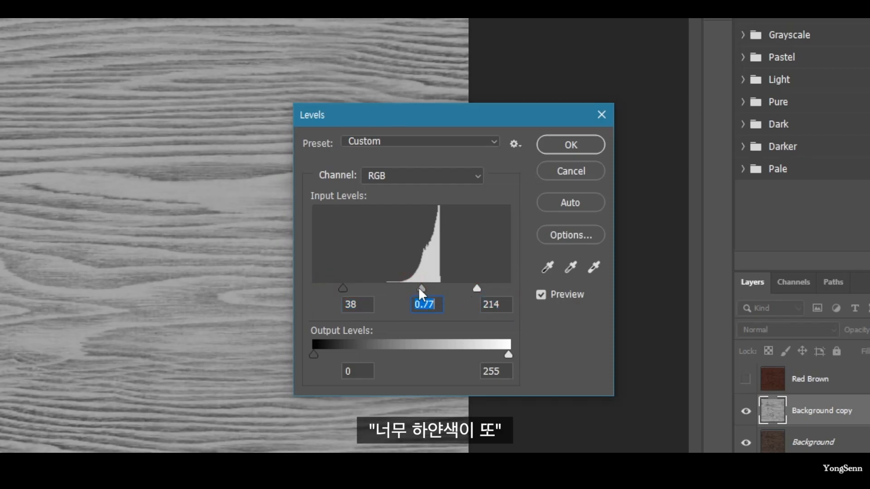
mouse_move(477, 289)
left_mouse_down()
mouse_move(463, 289)
mouse_move(475, 289)
left_mouse_up()
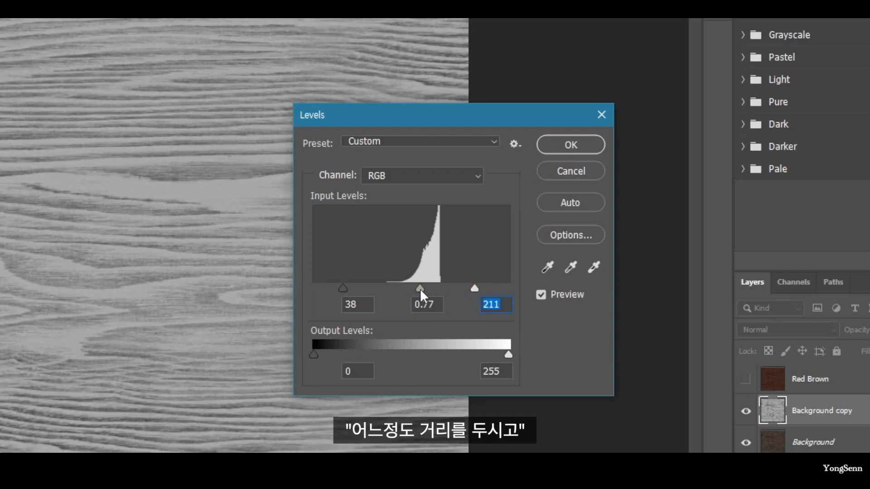
left_click_drag(420, 289, 431, 293)
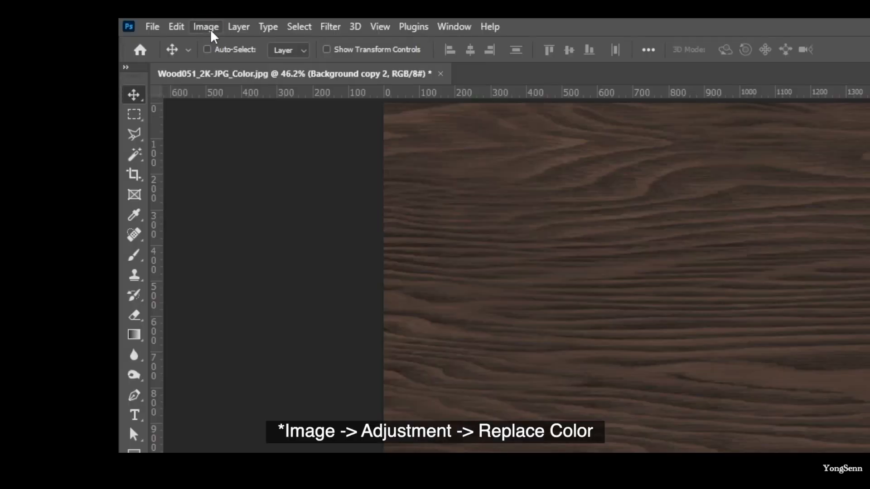
Use Replace Color on the Background copy 2 layer to change the wood's brown to dark navy blue, result color 0c1030
left_click(209, 28)
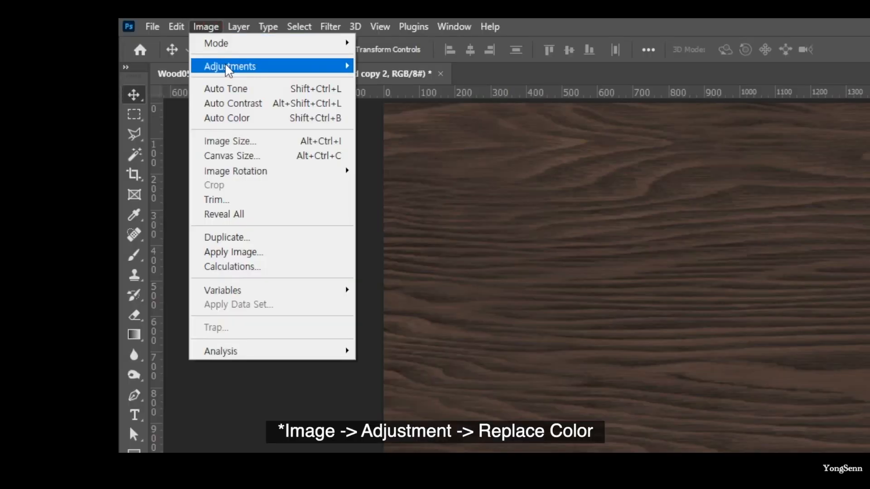
mouse_move(228, 68)
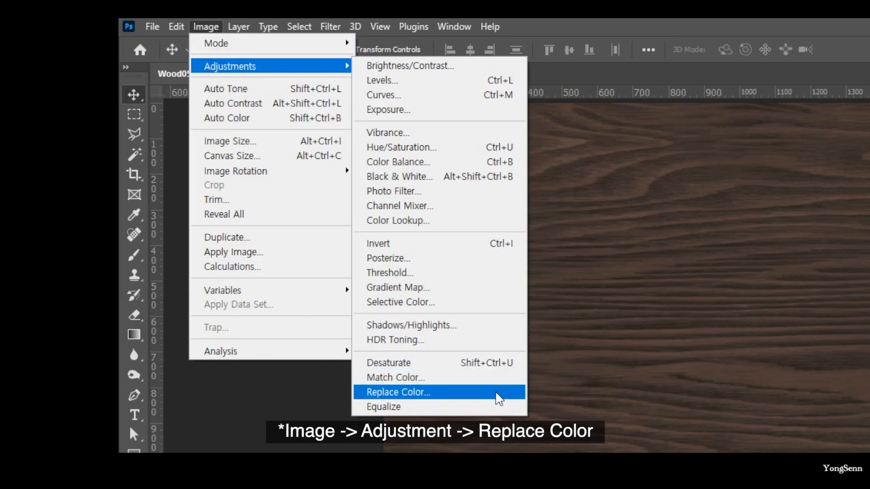
left_click(499, 392)
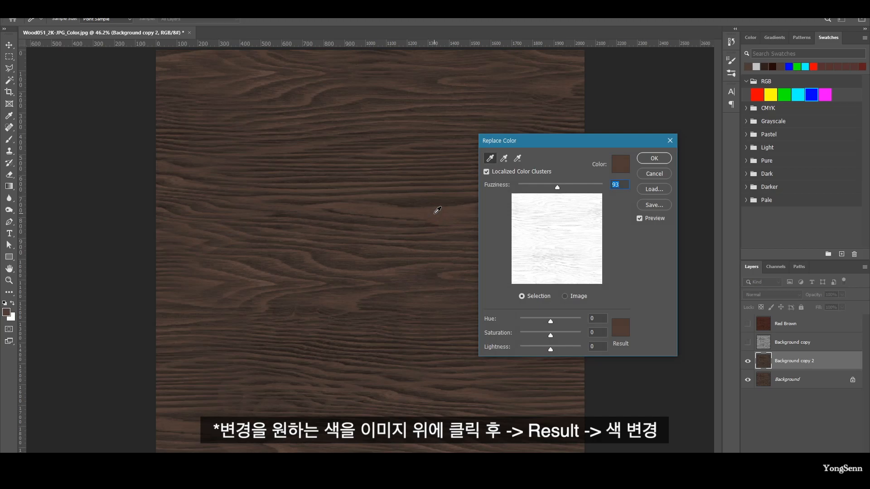
left_click(621, 326)
left_click_drag(604, 181, 606, 158)
mouse_move(562, 181)
left_mouse_down()
mouse_move(559, 167)
mouse_move(557, 197)
left_mouse_up()
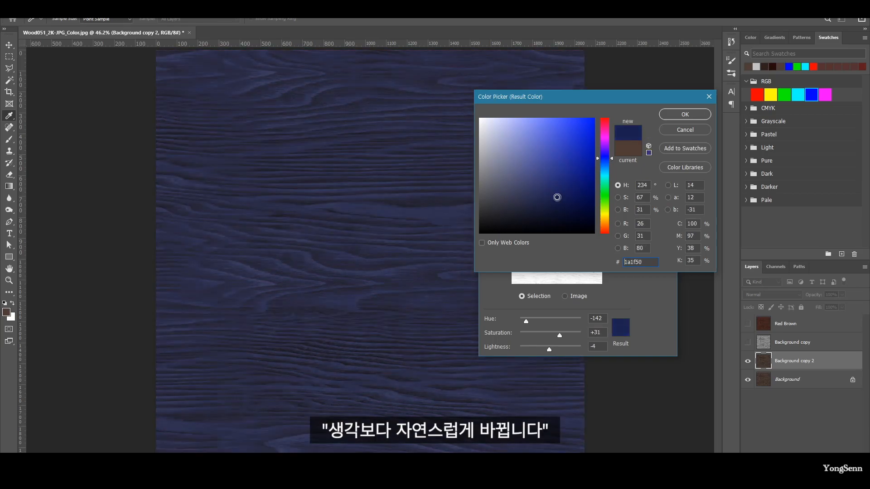
left_click_drag(557, 197, 560, 205)
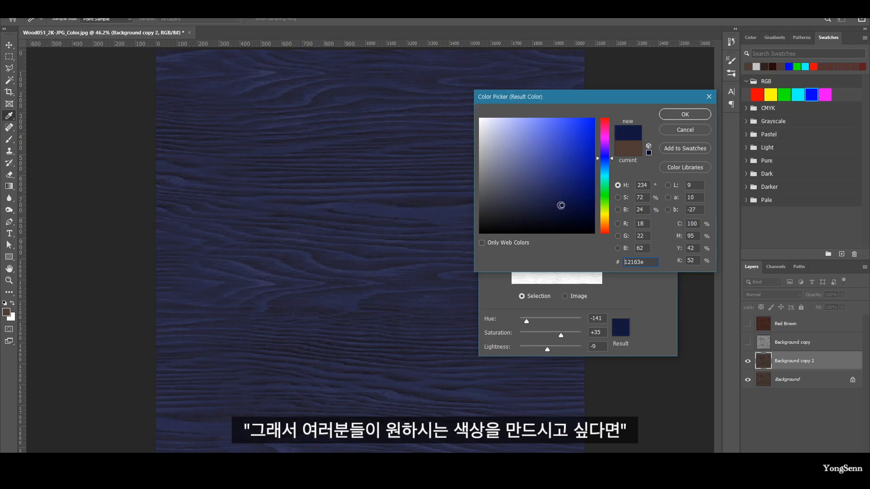
mouse_move(556, 207)
left_mouse_down()
mouse_move(569, 202)
mouse_move(565, 212)
left_mouse_up()
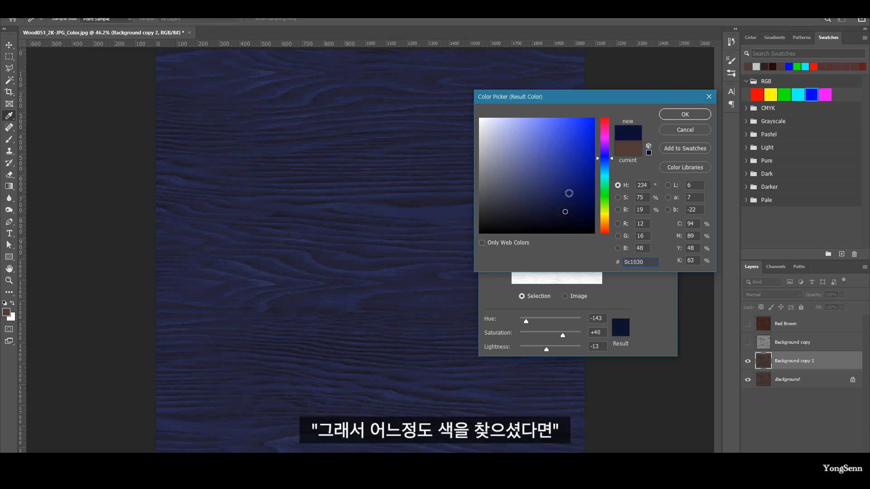
left_click(685, 114)
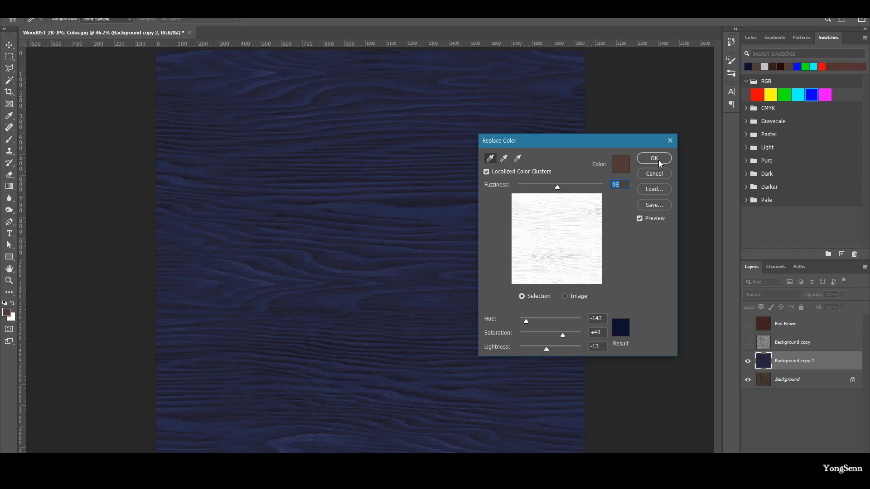
left_click(653, 158)
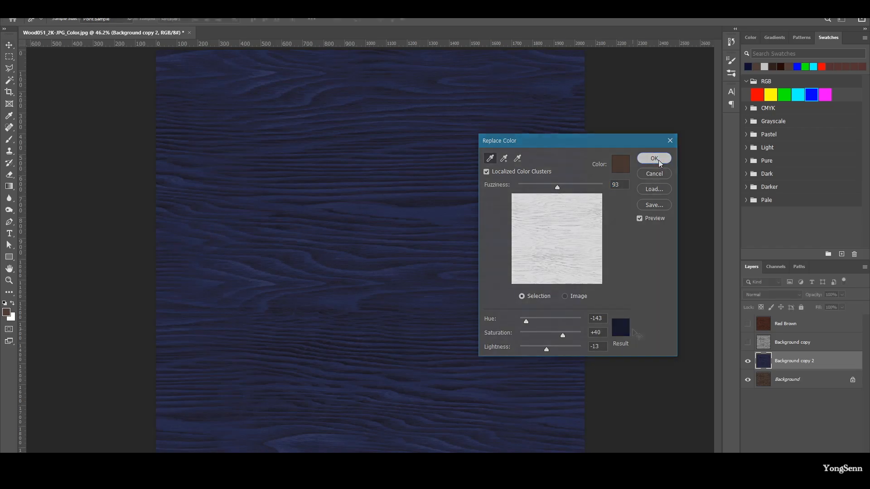
key("v")
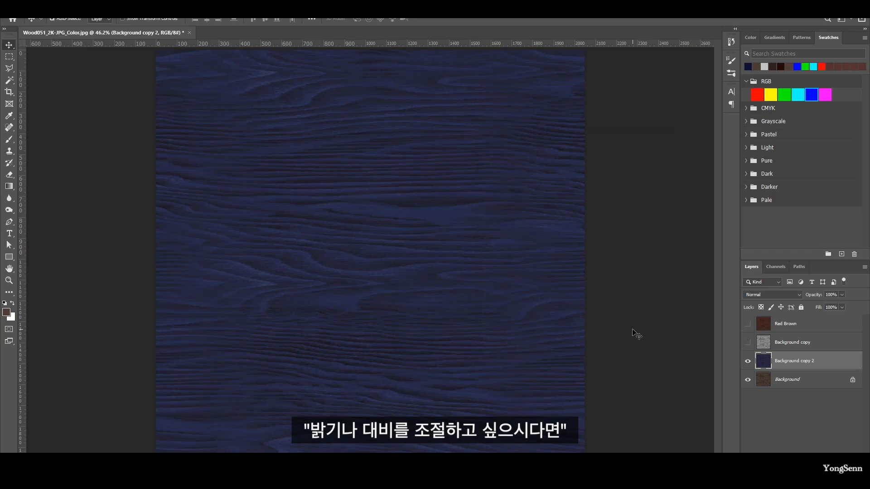
Brighten the blue wood layer with Levels, setting the input black to 8, midtones to 1.07 and white to 185
key("ctrl+l")
left_click_drag(594, 167, 637, 160)
left_click_drag(652, 263, 622, 265)
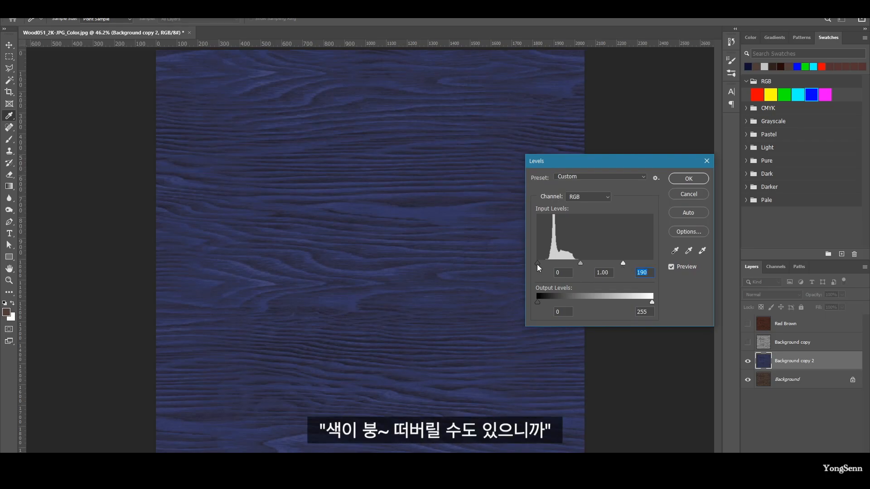
left_click_drag(539, 264, 580, 264)
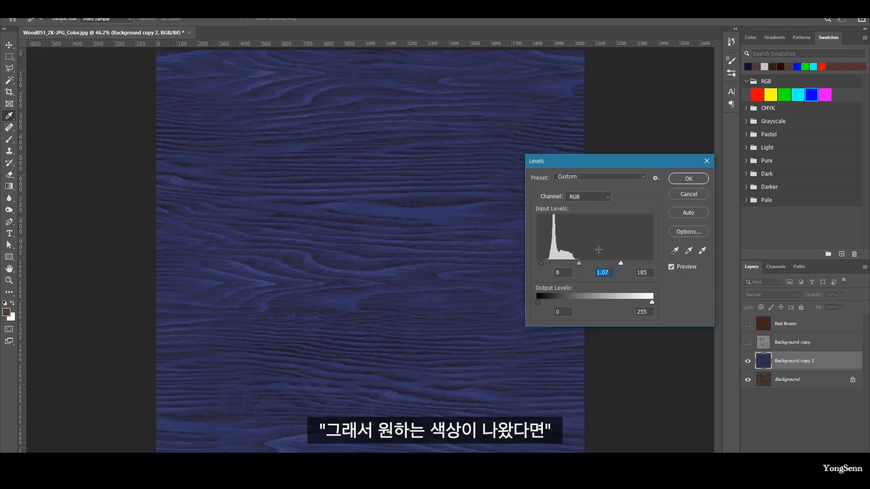
left_click(695, 178)
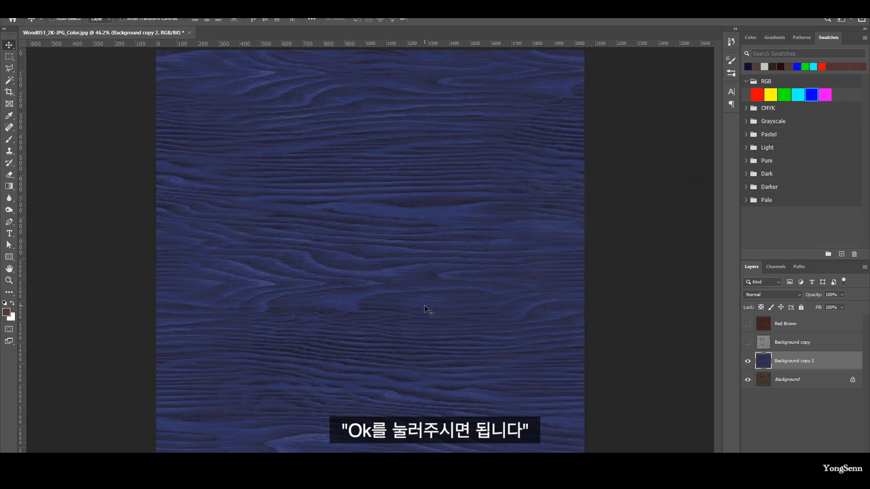